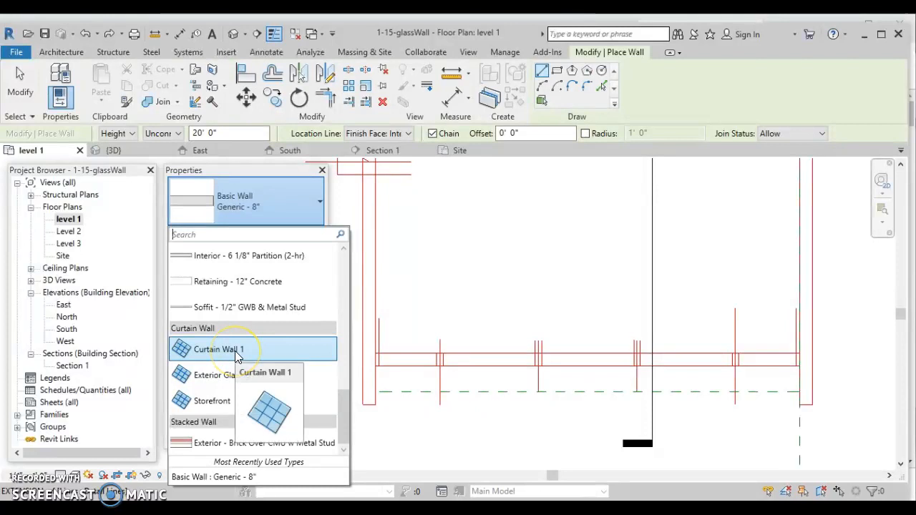
- Draw a Curtain Wall 1 wall along the south side between the inner faces of the west and east walls
click(230, 351)
scroll(385, 385, up, 2)
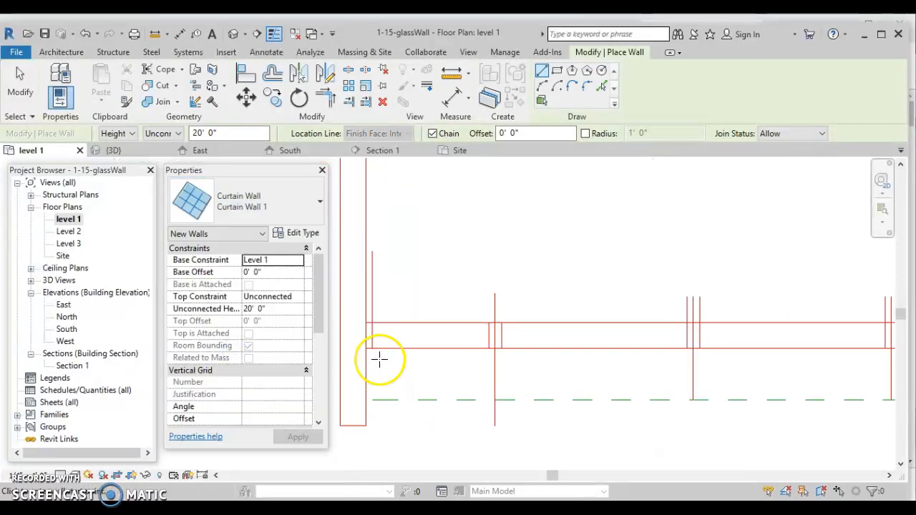
click(370, 336)
scroll(579, 342, down, 2)
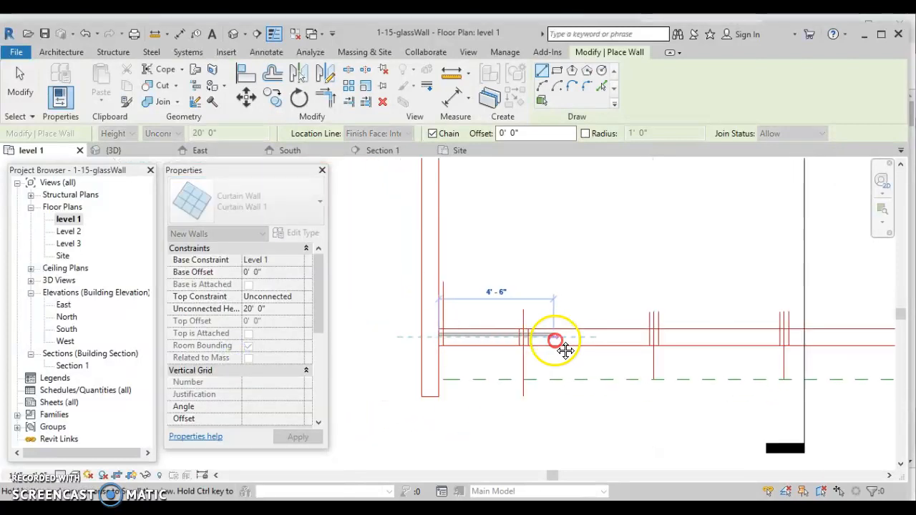
middle_drag(554, 342, 250, 340)
click(694, 334)
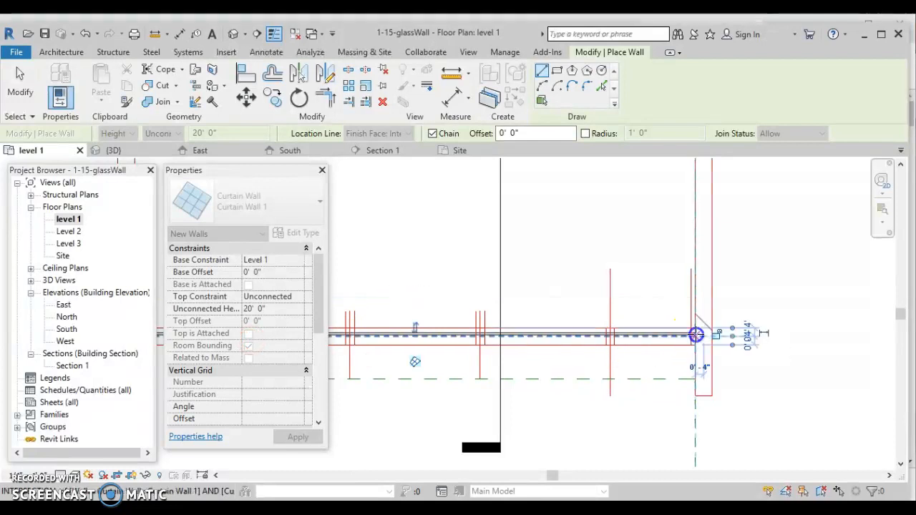
key(Escape)
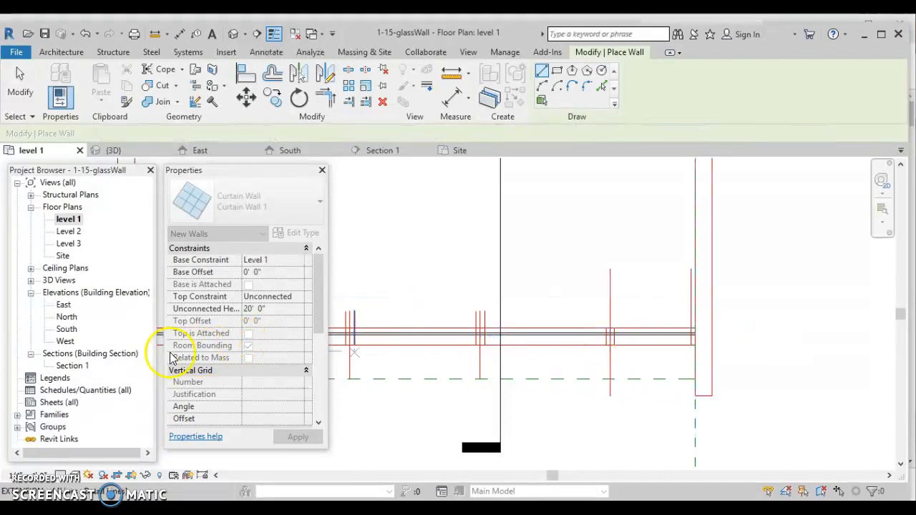
- Draw a vertical grid line down from the westernmost intermediate red marker on the curtain wall, ending about 3' below the side wall's end
scroll(358, 378, down, 5)
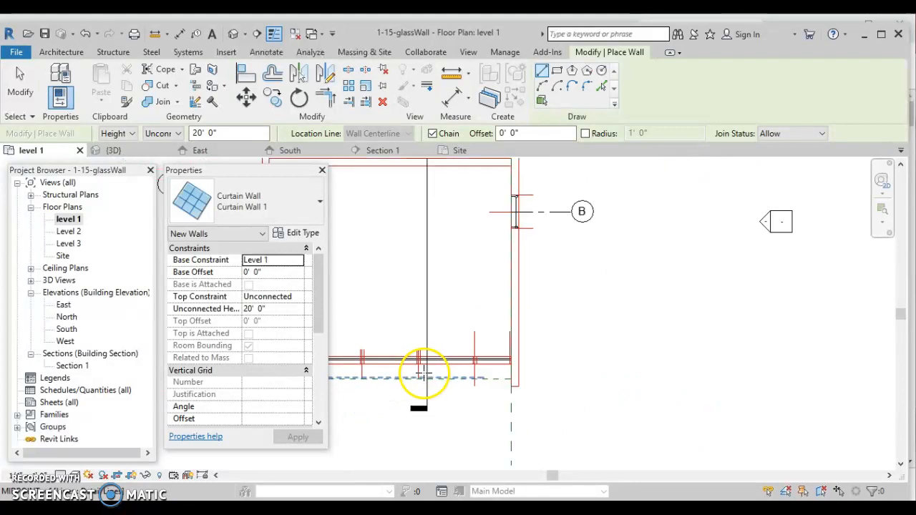
scroll(542, 349, up, 5)
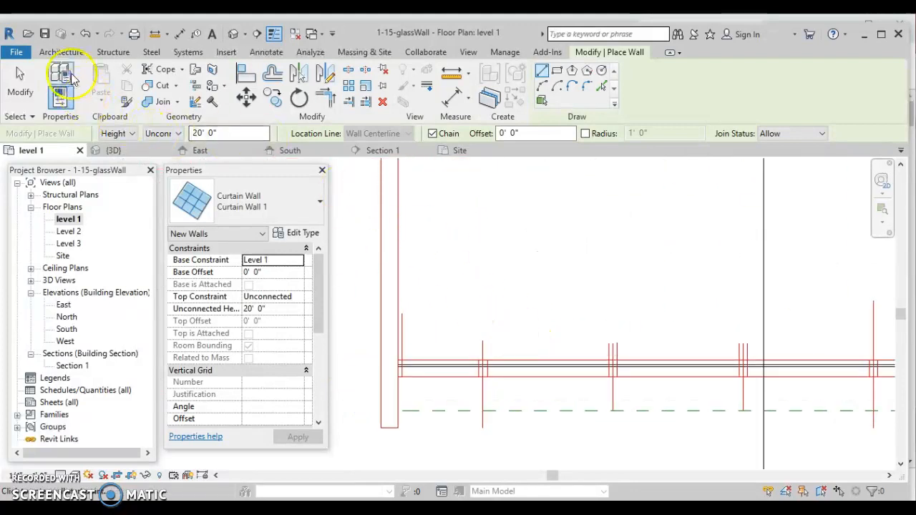
click(61, 51)
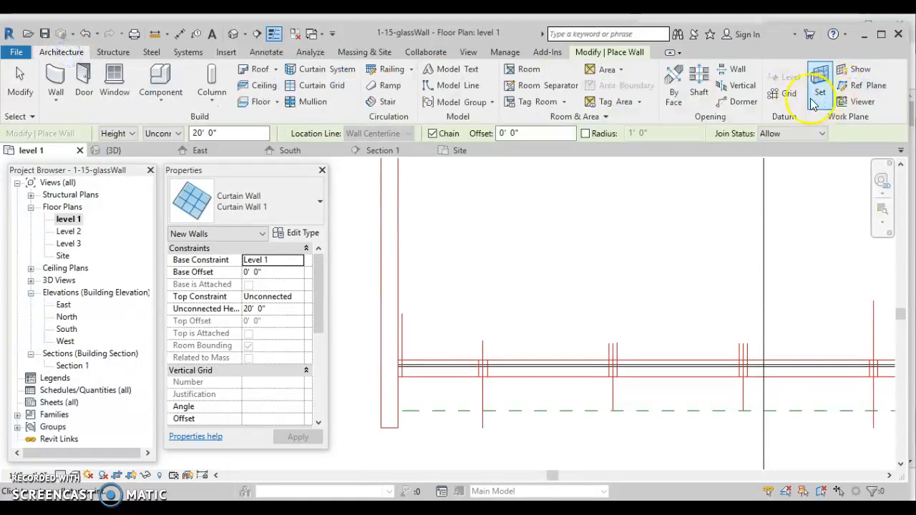
click(788, 93)
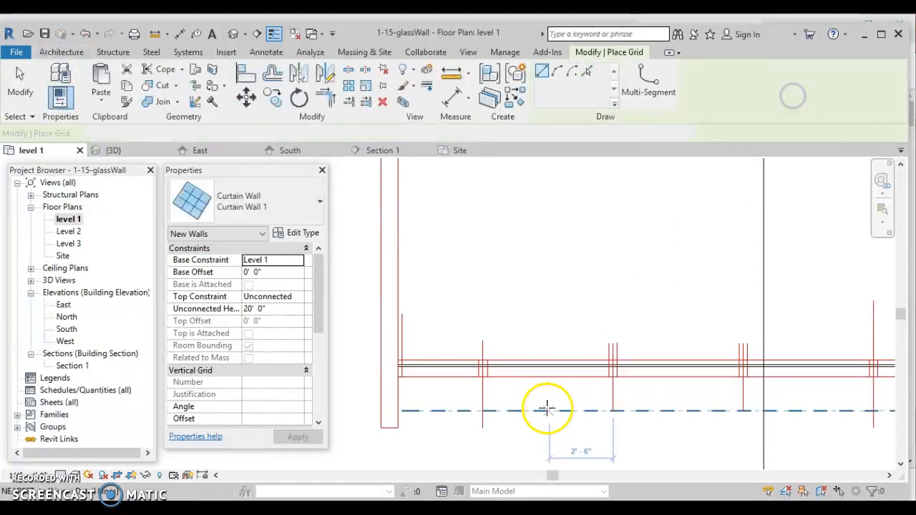
click(483, 342)
scroll(498, 391, down, 1)
middle_drag(500, 398, 493, 249)
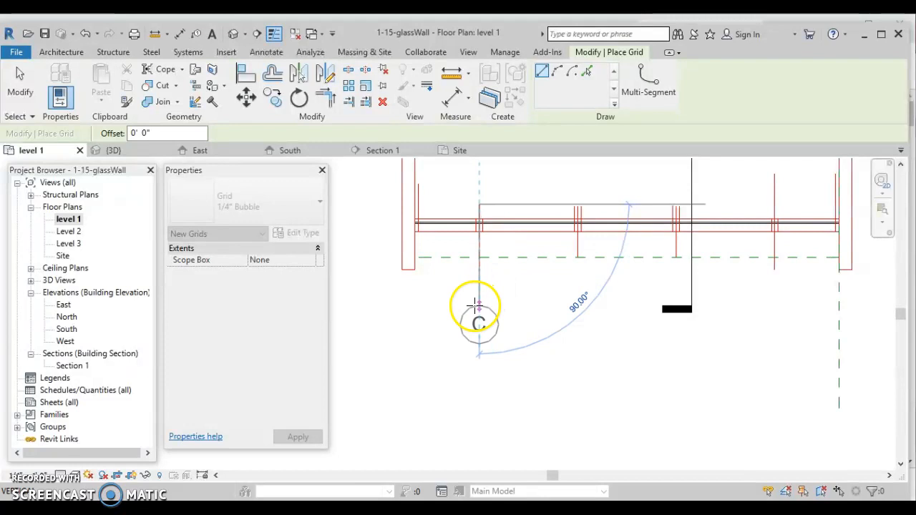
click(479, 327)
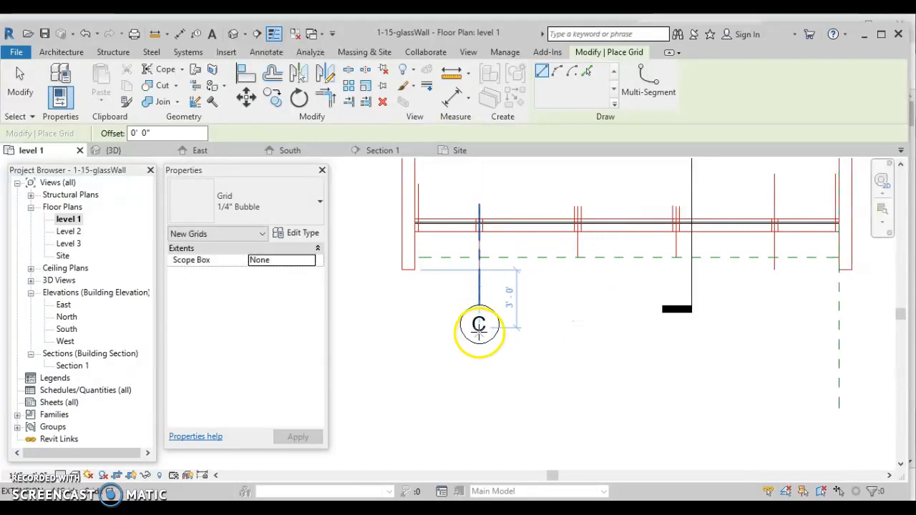
key(Escape)
key(Escape)
- Rename the new vertical grid line as 1
click(481, 335)
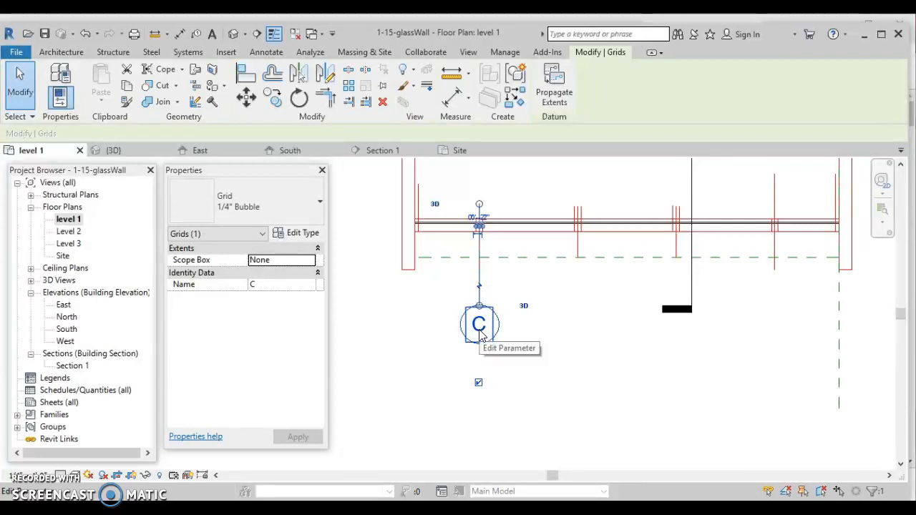
click(480, 330)
text(1)
key(Return)
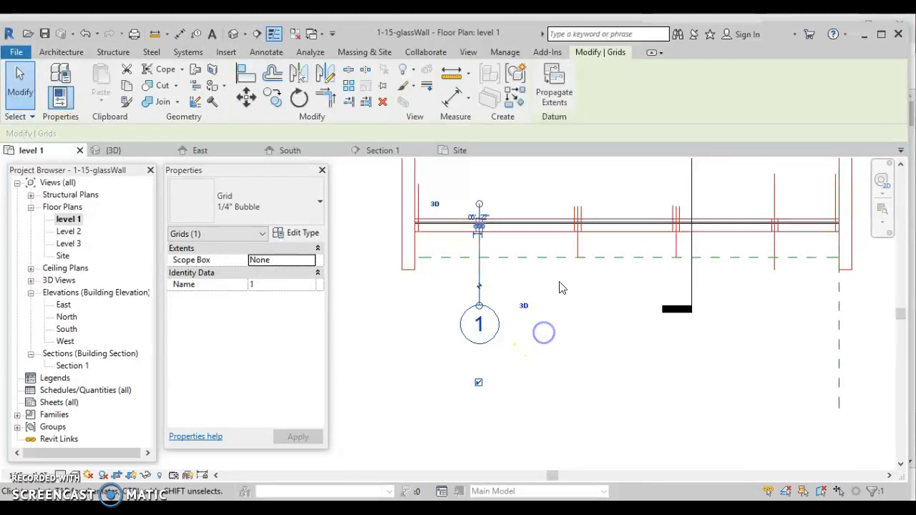
- Draw three more vertical grid lines through the remaining intermediate red markers, aligned with the ends of grid 1
click(62, 52)
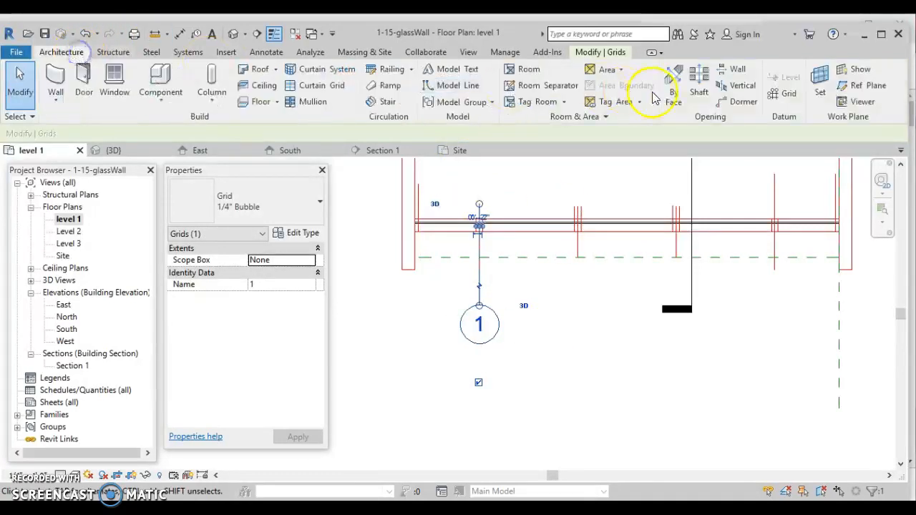
click(780, 92)
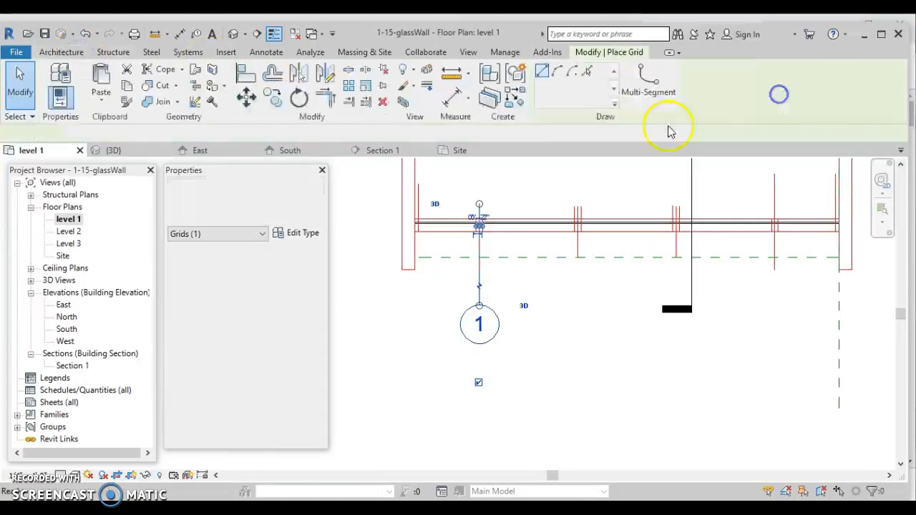
click(579, 207)
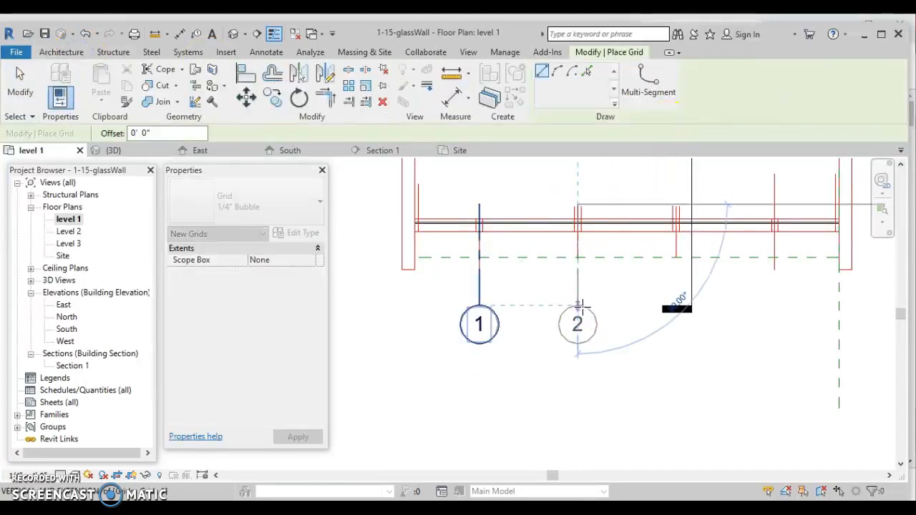
click(578, 306)
click(676, 205)
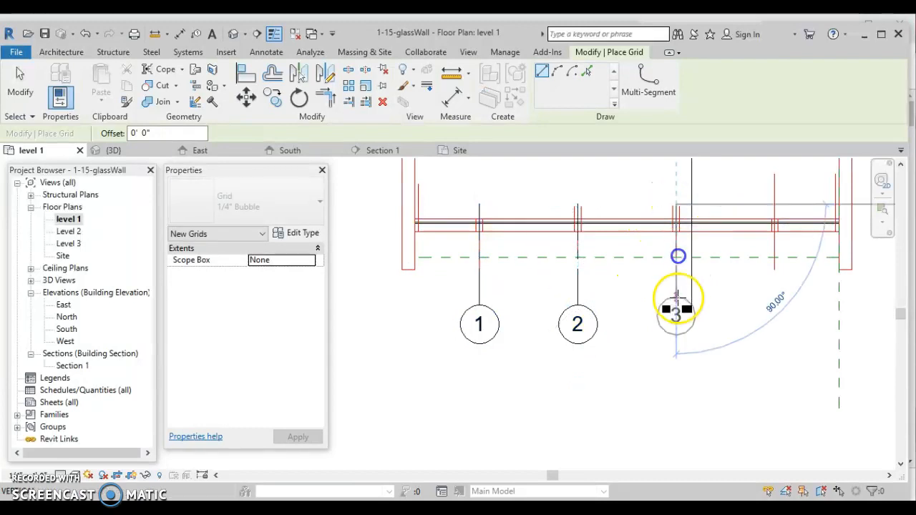
click(676, 306)
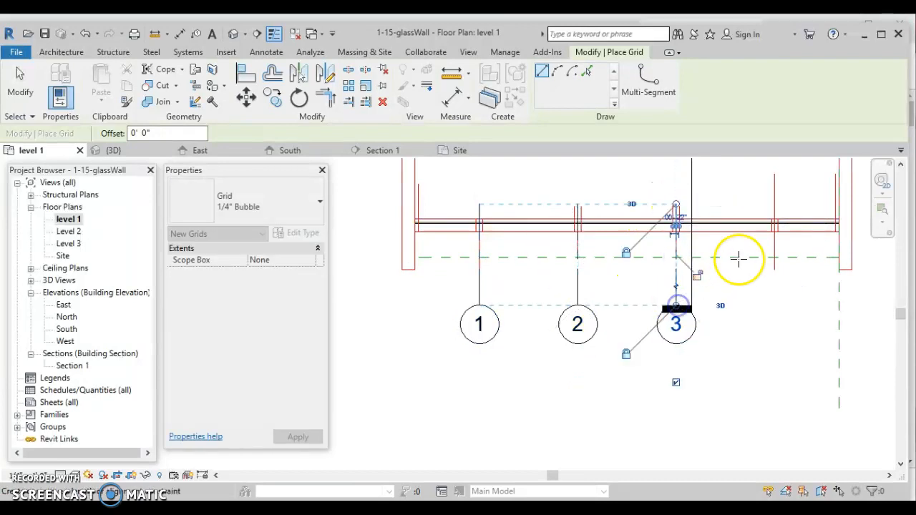
click(774, 207)
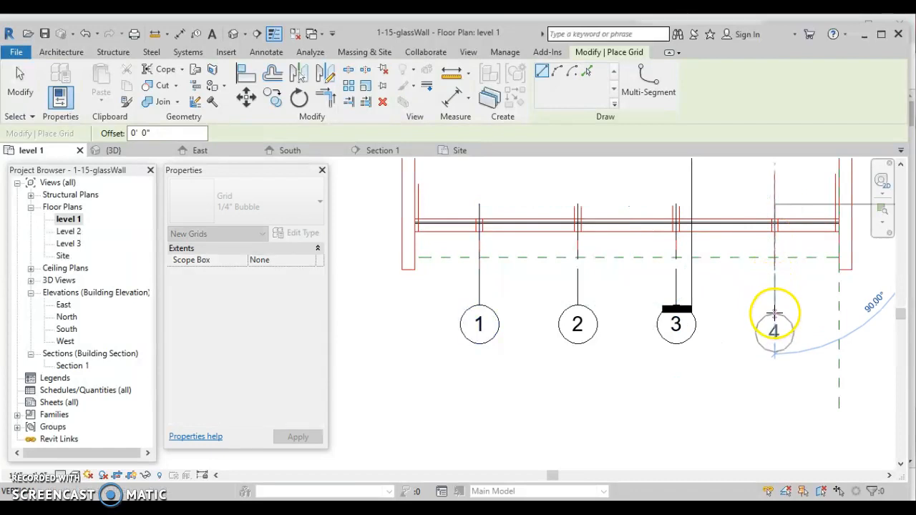
click(774, 307)
key(Escape)
key(Escape)
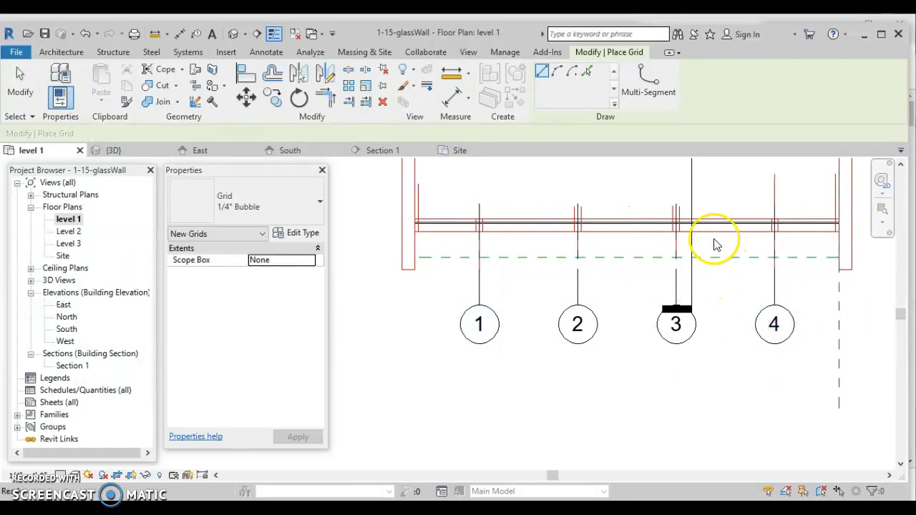
- Move the section line east so that it sits between grids 3 and 4
click(693, 201)
click(246, 98)
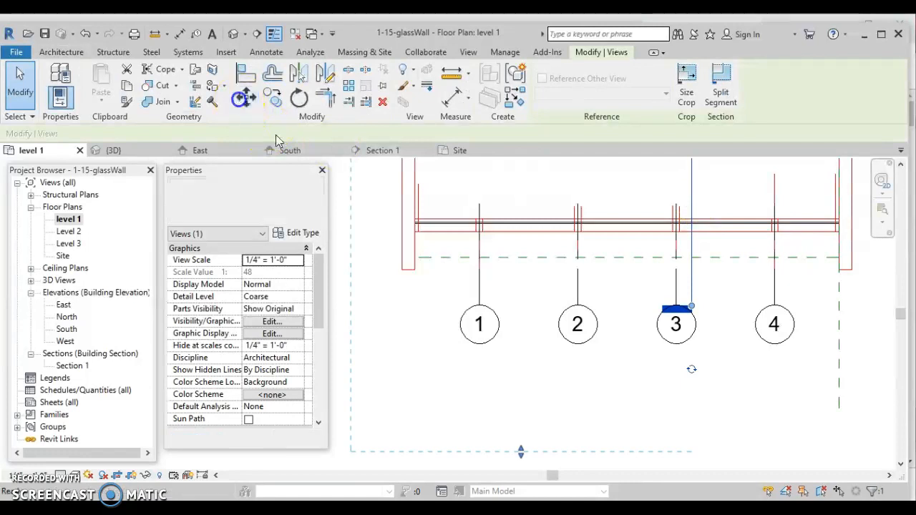
click(693, 236)
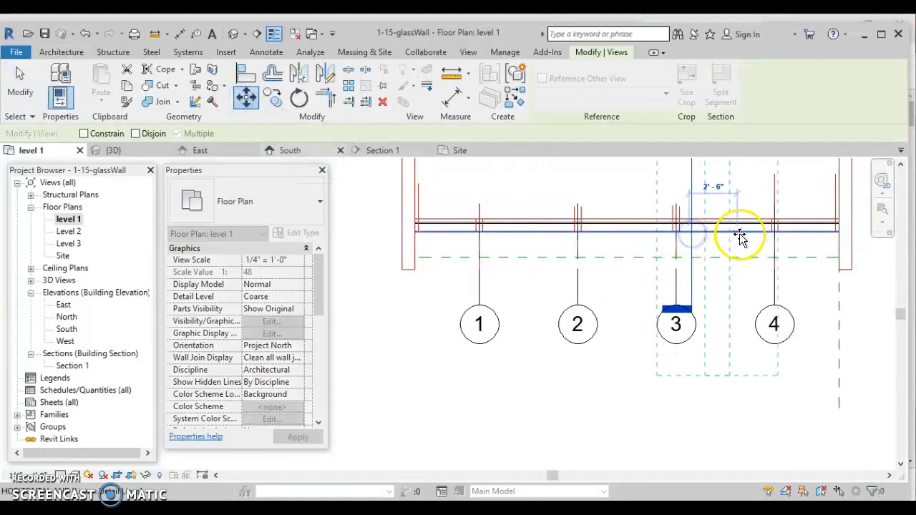
click(725, 237)
click(741, 406)
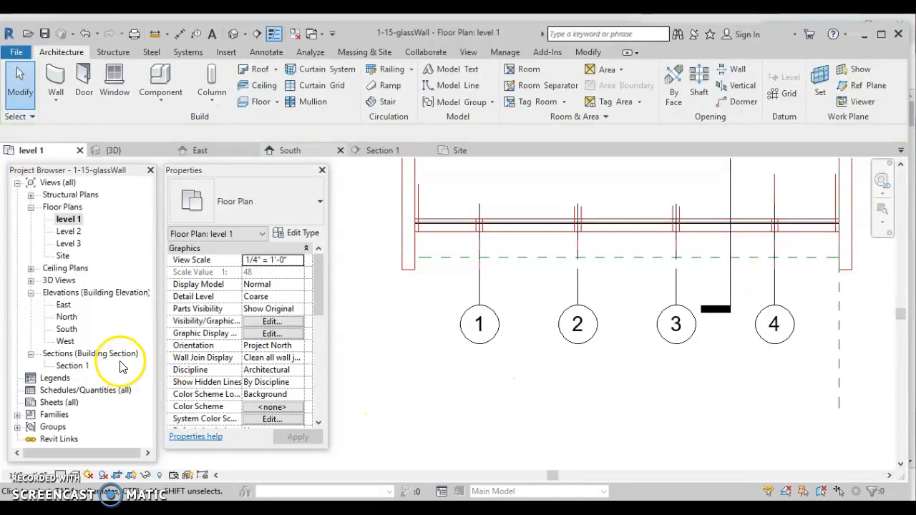
- In the South elevation, attach the top of the curtain wall to the roof
double_click(66, 329)
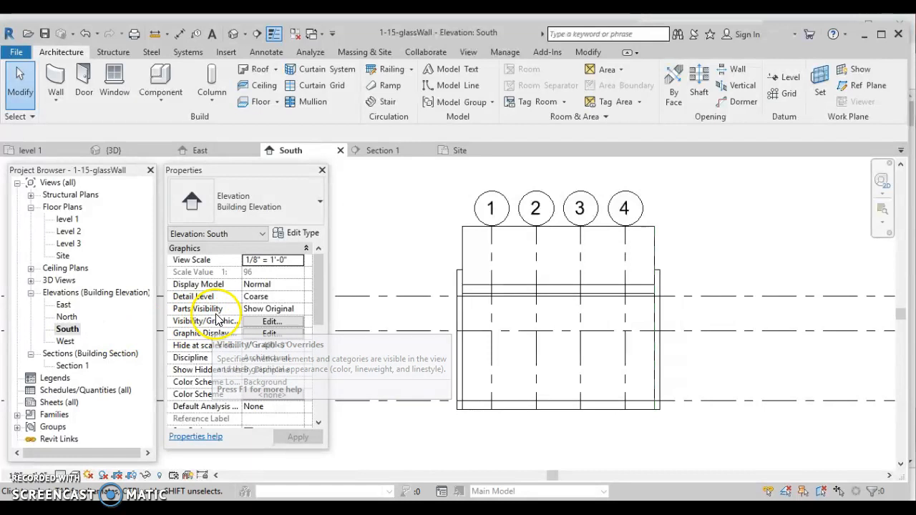
click(466, 232)
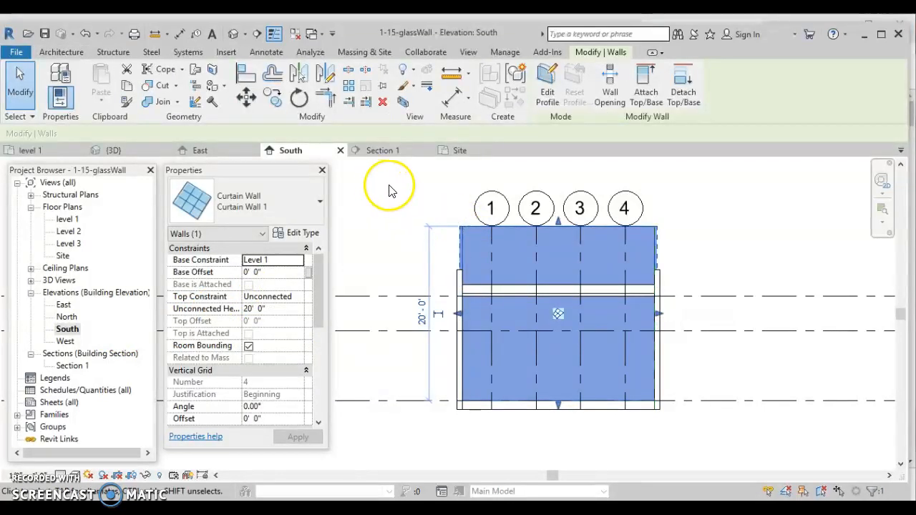
click(643, 93)
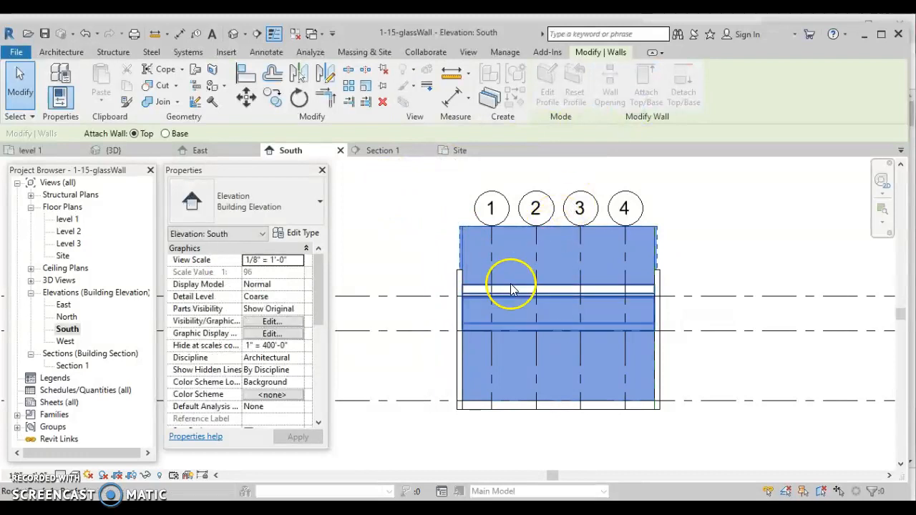
click(511, 289)
click(726, 246)
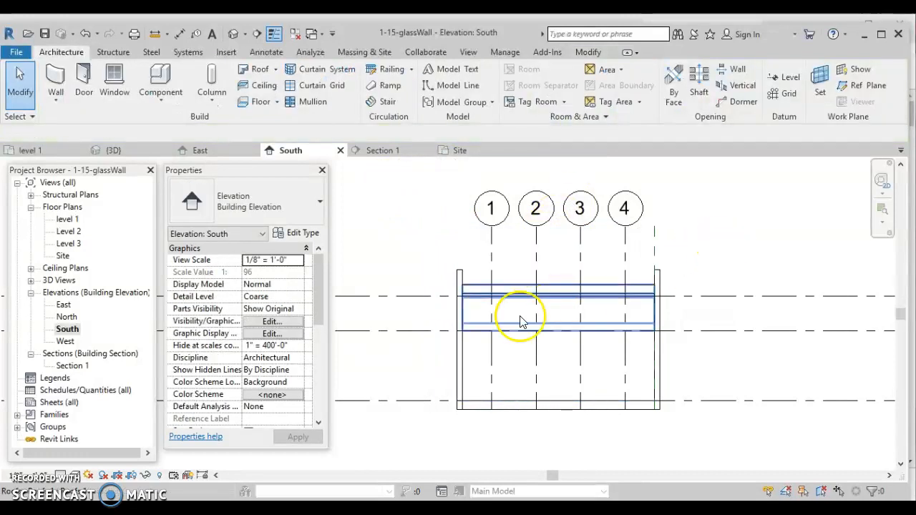
- Temporarily hide the grid category in the South elevation and reset the temporary hide
click(491, 250)
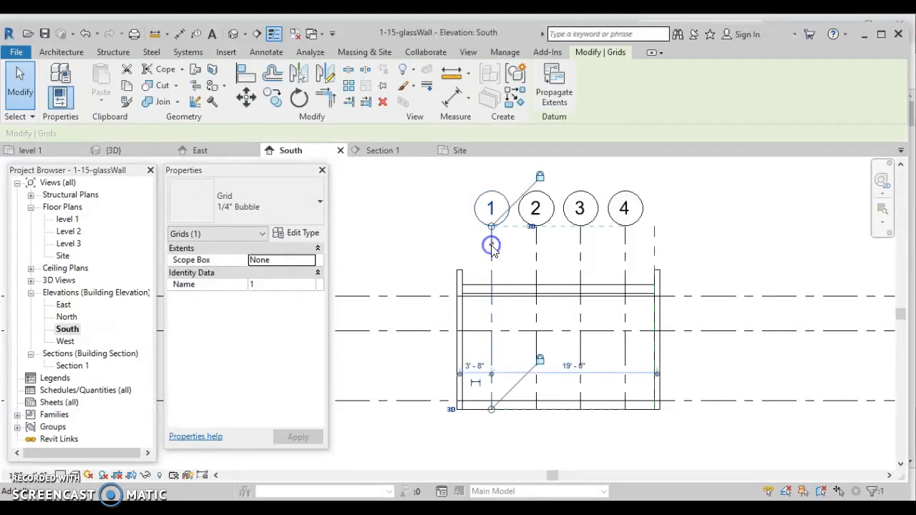
click(131, 476)
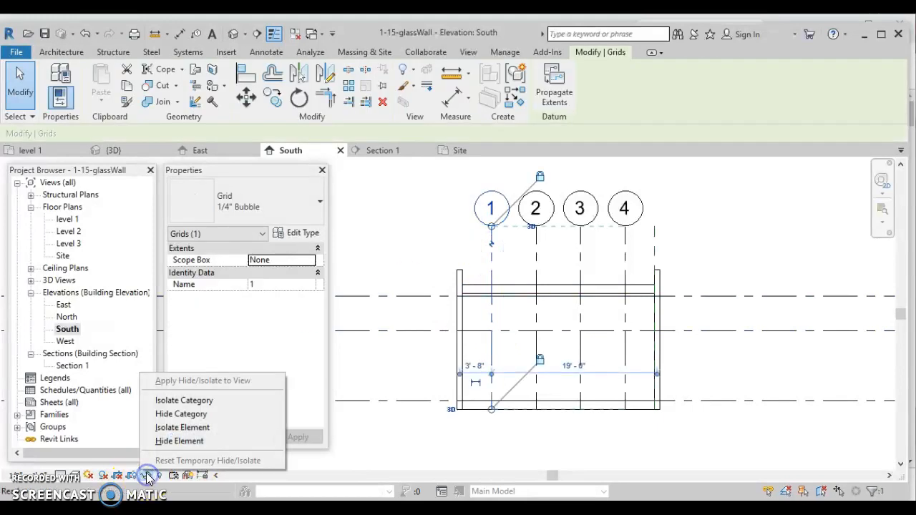
click(172, 415)
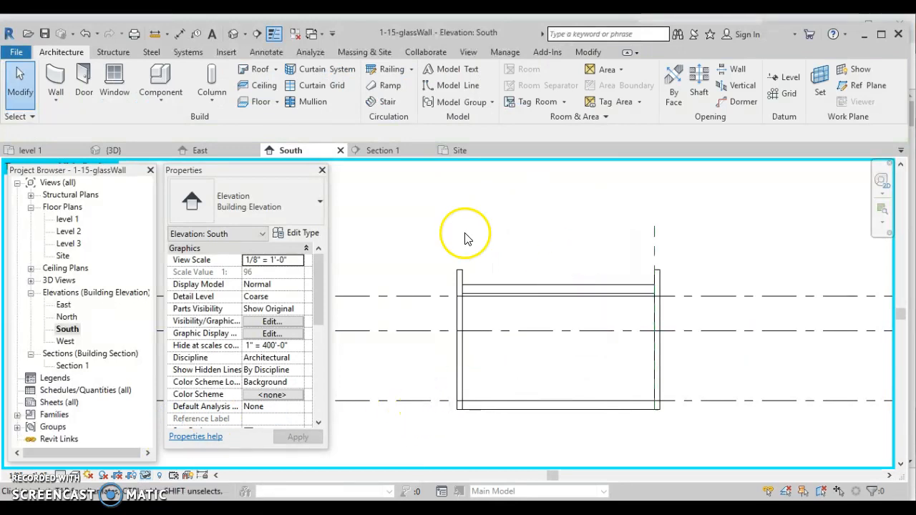
click(145, 476)
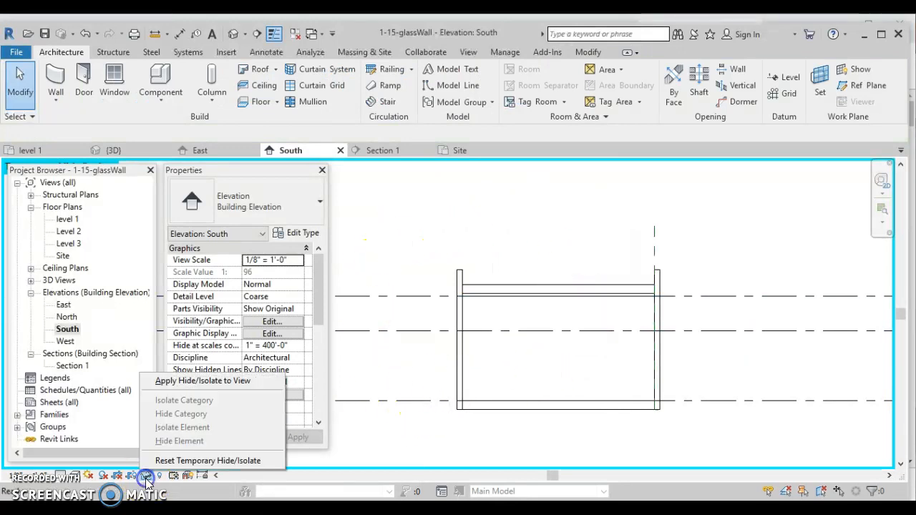
click(165, 462)
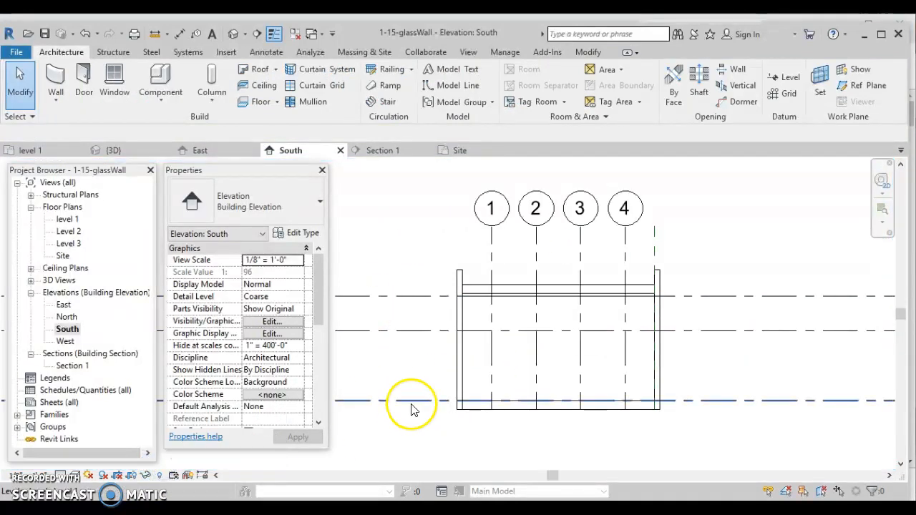
- Place vertical curtain grid lines across all segments of the curtain wall at grids 1, 2, 3 and 4
click(308, 85)
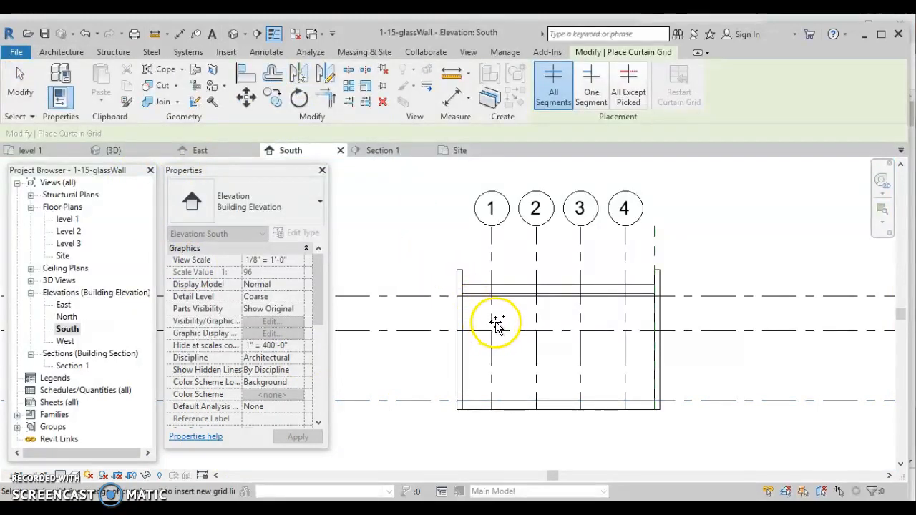
click(491, 402)
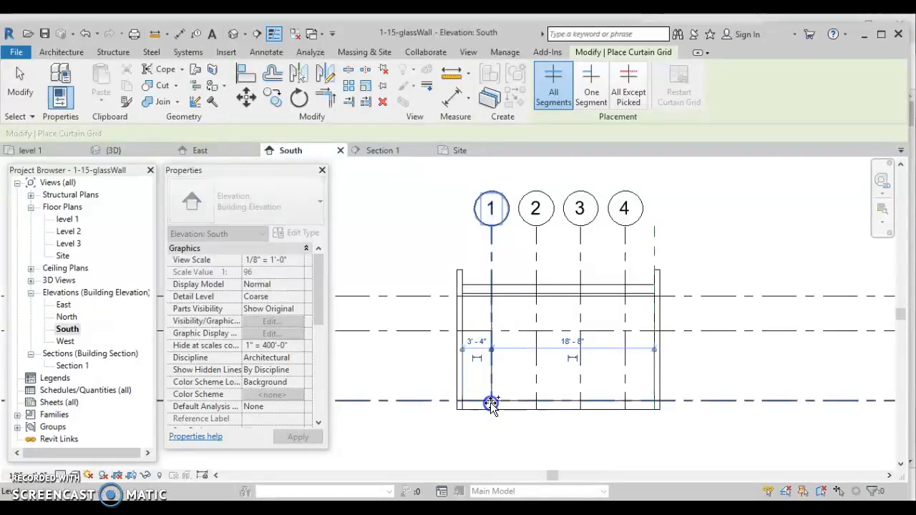
click(536, 401)
click(579, 402)
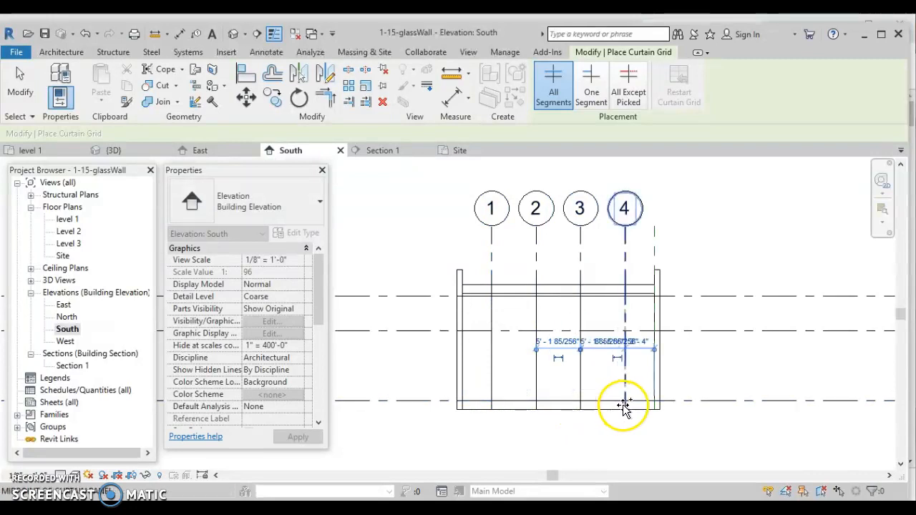
click(624, 405)
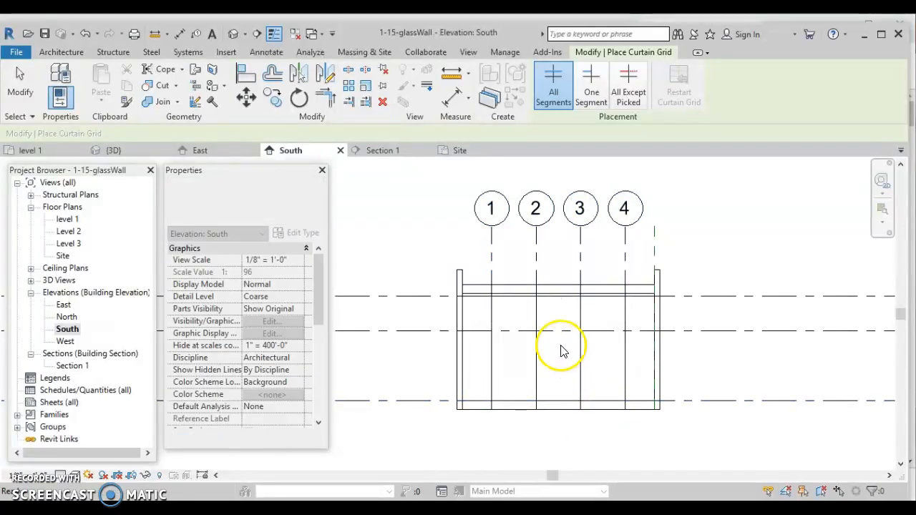
- End curtain grid placement and temporarily hide the grid category in the South elevation
key(Escape)
key(Escape)
click(491, 240)
key(Escape)
click(491, 244)
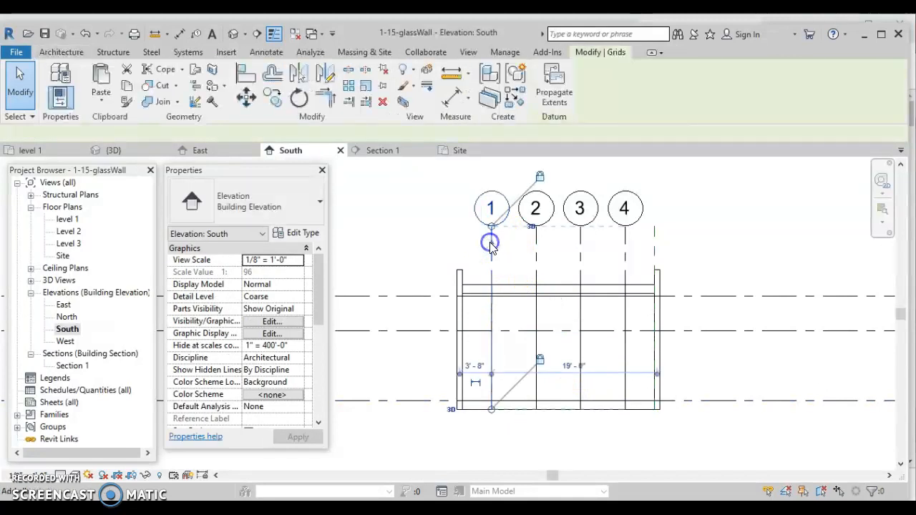
click(146, 476)
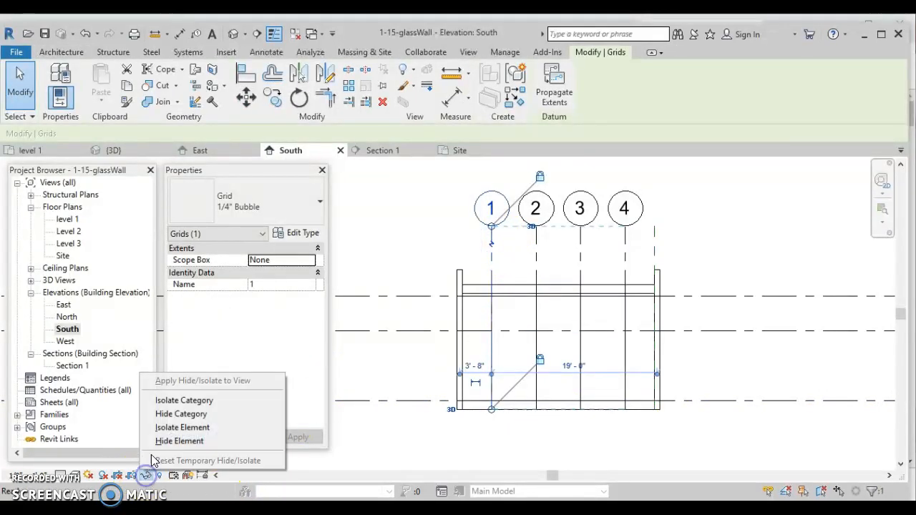
click(161, 416)
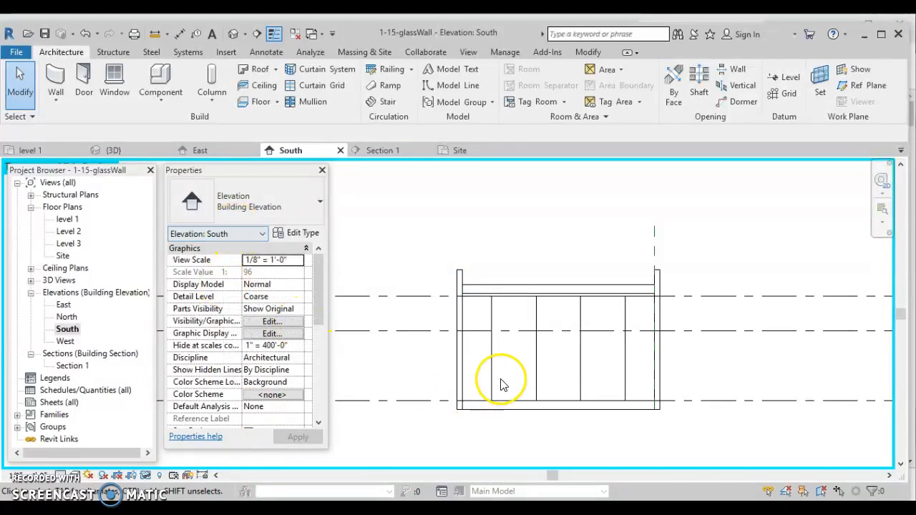
- Start the Mullion command and duplicate the 2.5" x 5" rectangular mullion type as 4" x 8" rectangula
click(314, 103)
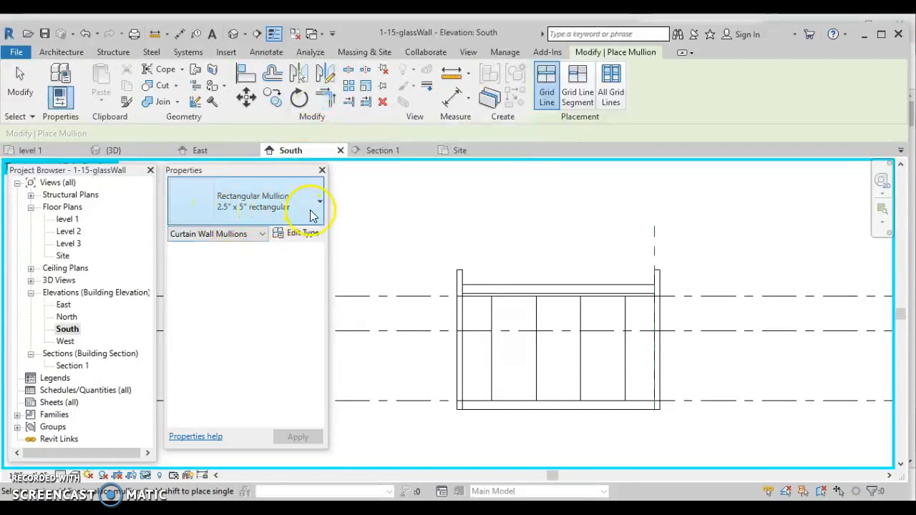
click(301, 235)
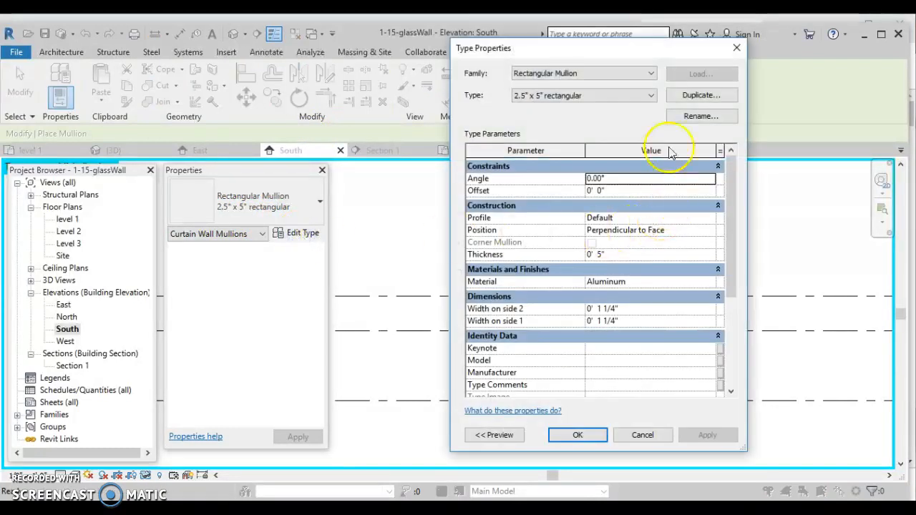
click(698, 96)
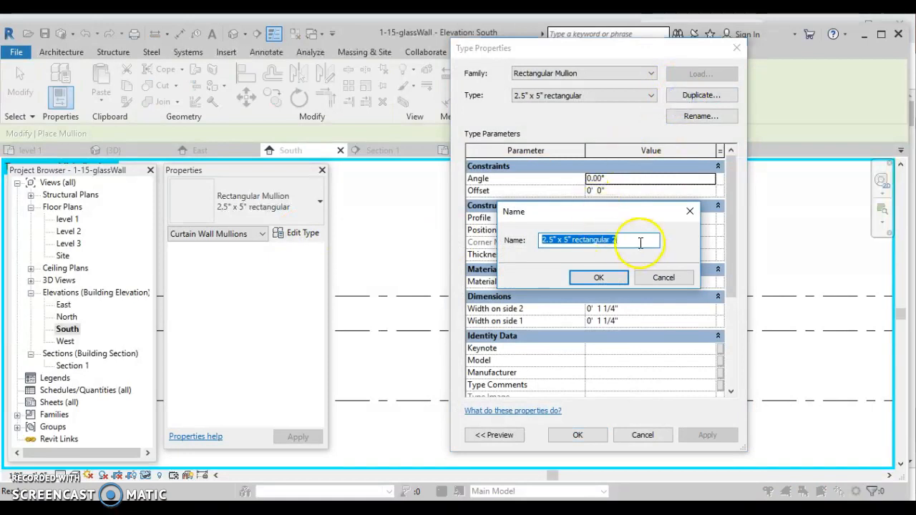
drag(554, 243, 538, 240)
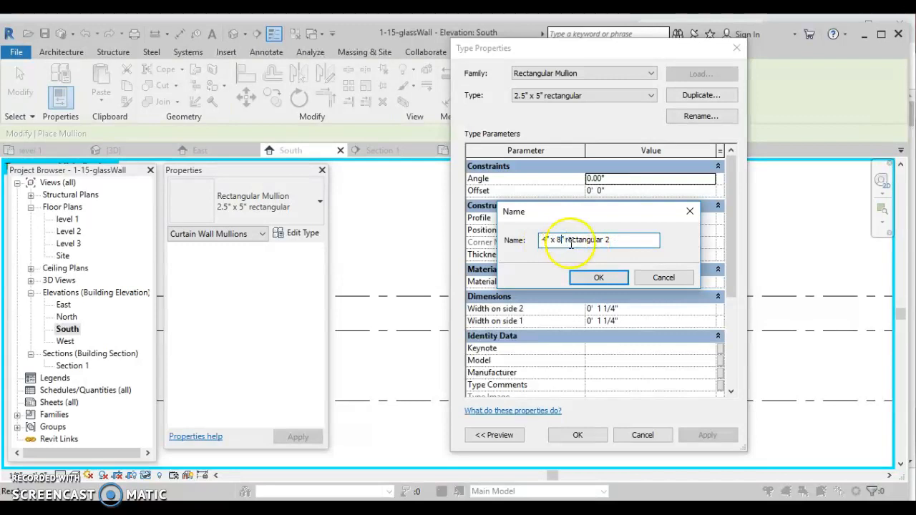
drag(611, 241, 607, 240)
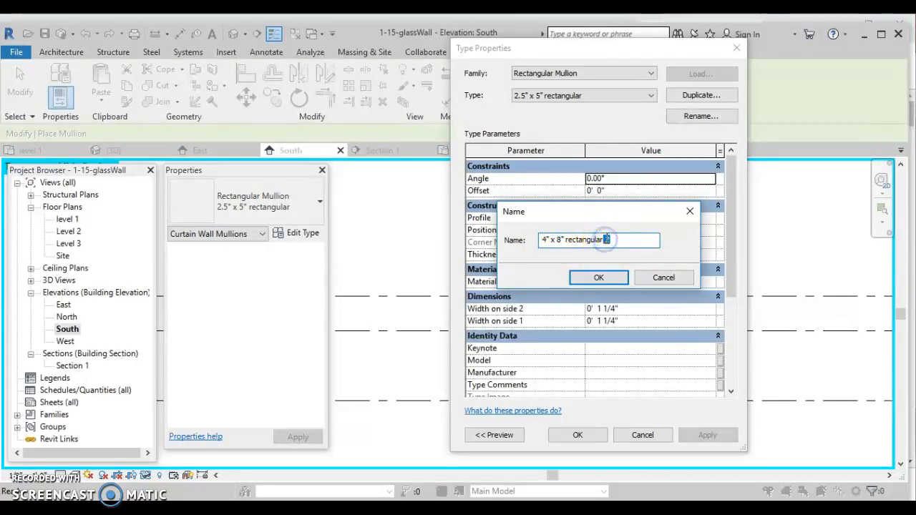
click(599, 277)
- Set the new mullion type's widths on side 1 and side 2 to 2" and its thickness to 8"
click(615, 309)
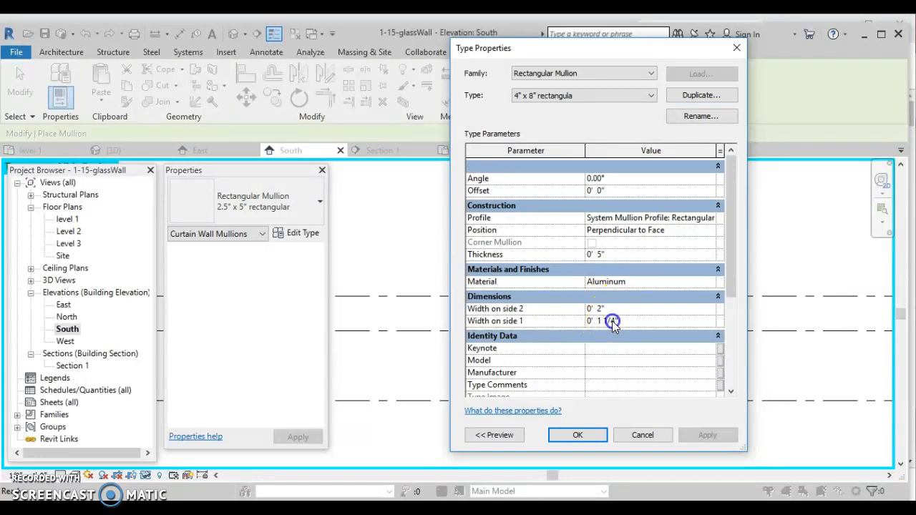
text(2)
click(603, 256)
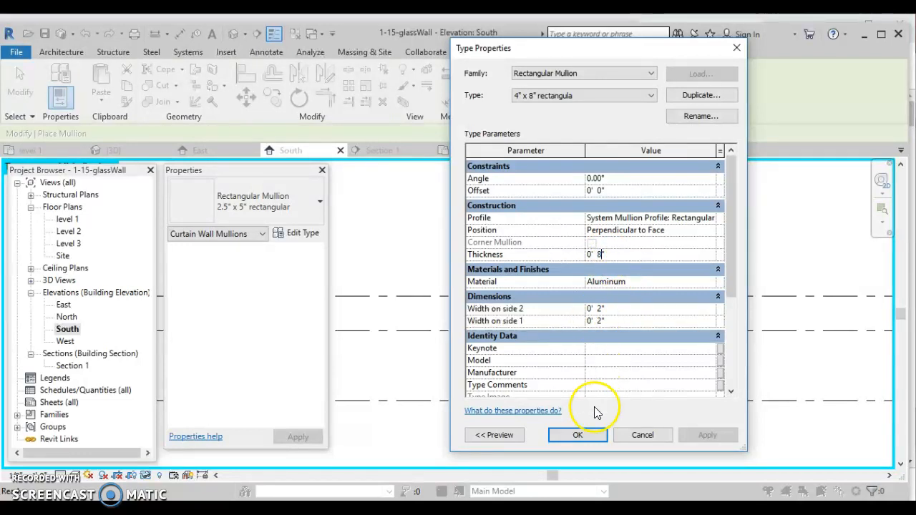
click(585, 437)
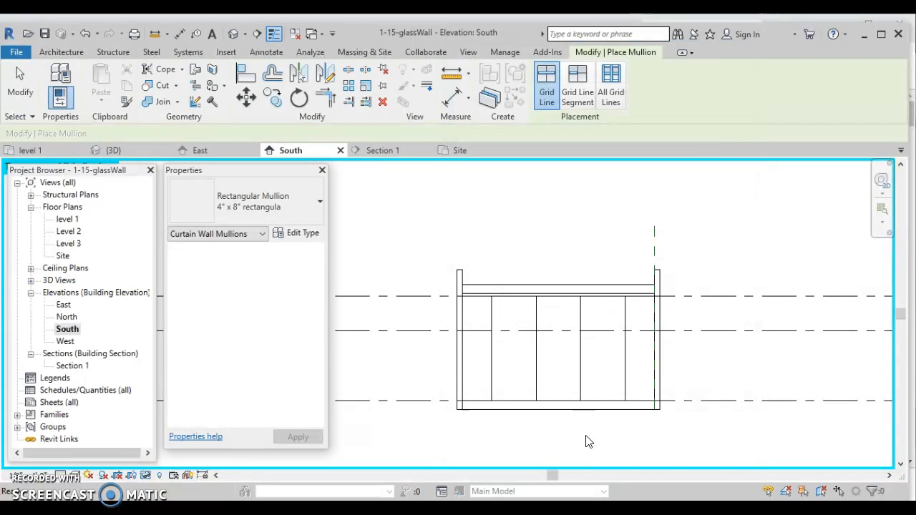
- Place 4" x 8" mullions on the four interior vertical curtain grid lines
click(60, 53)
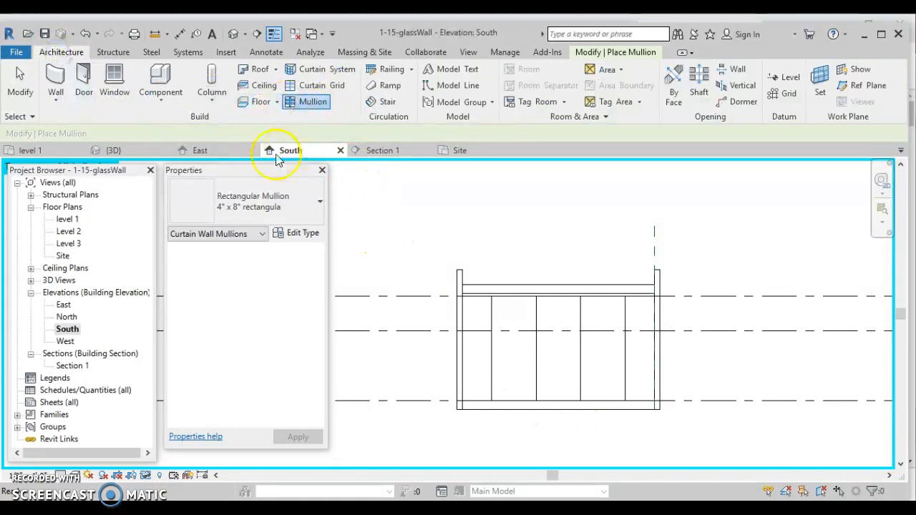
click(492, 325)
click(538, 322)
click(579, 319)
click(626, 320)
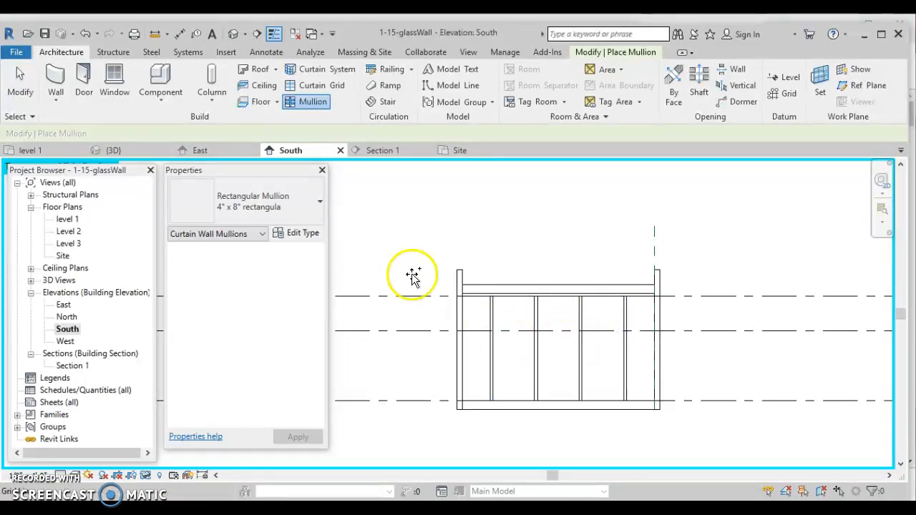
- Duplicate the mullion type as 2" x 8" rectangular and set its widths on side 1 and side 2 to 1"
click(294, 239)
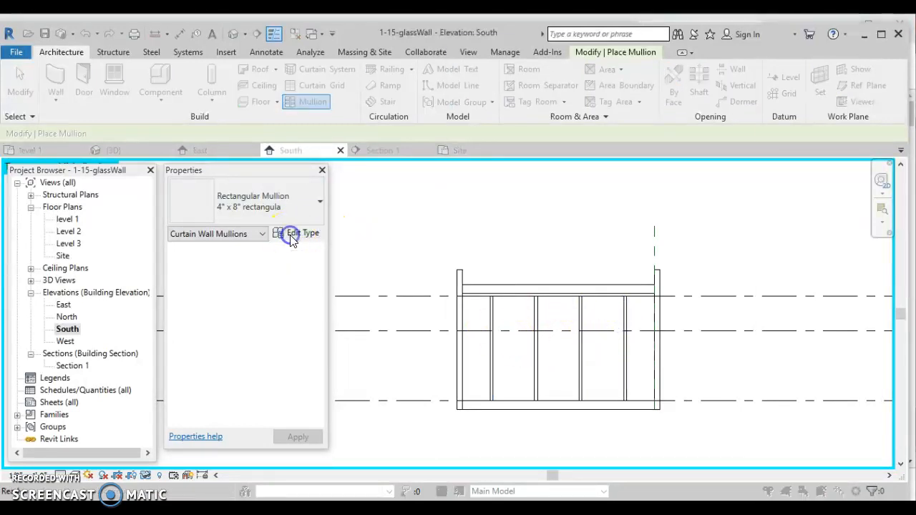
click(709, 96)
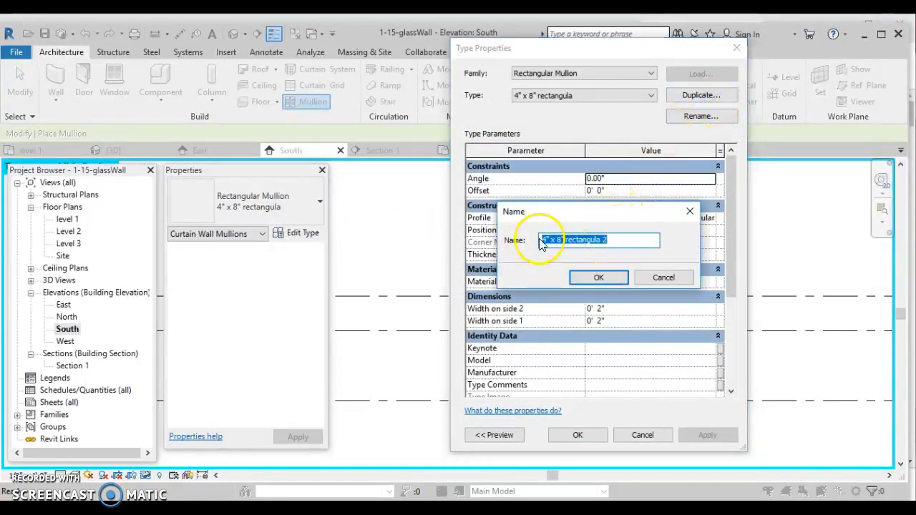
click(544, 241)
text(2)
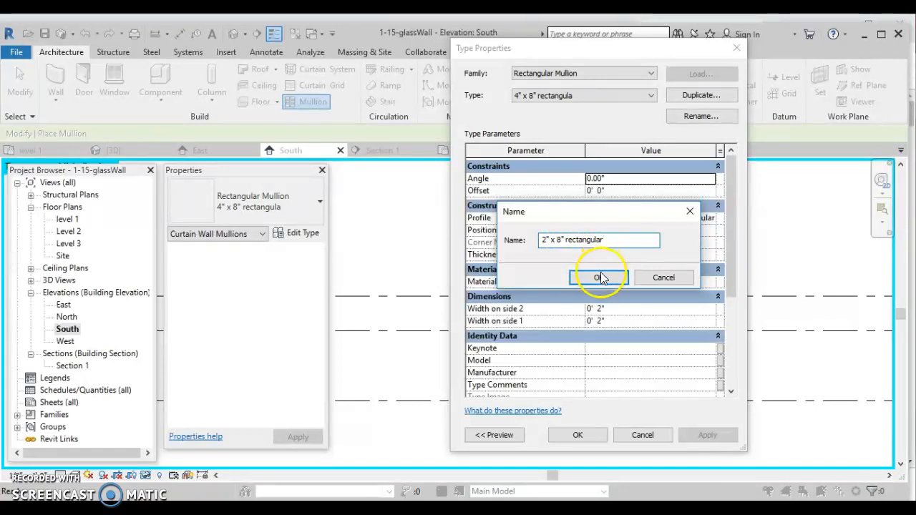
click(600, 277)
click(599, 309)
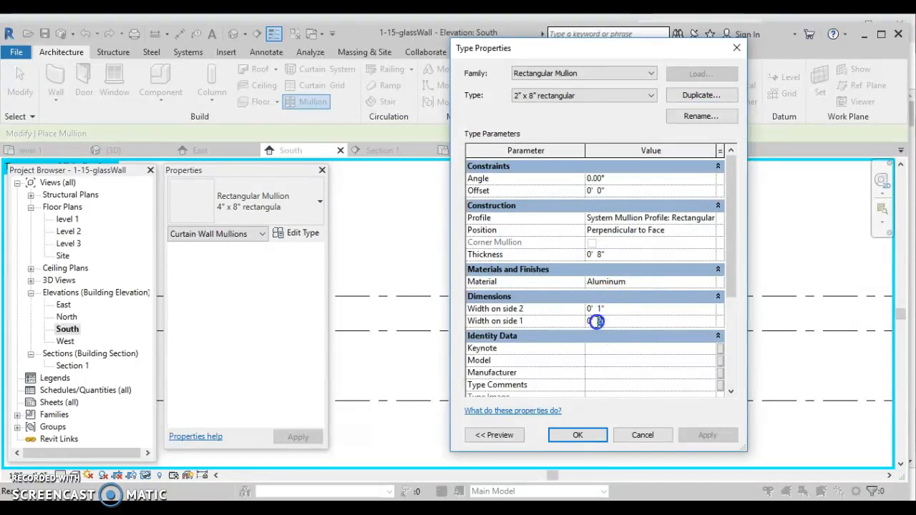
click(556, 435)
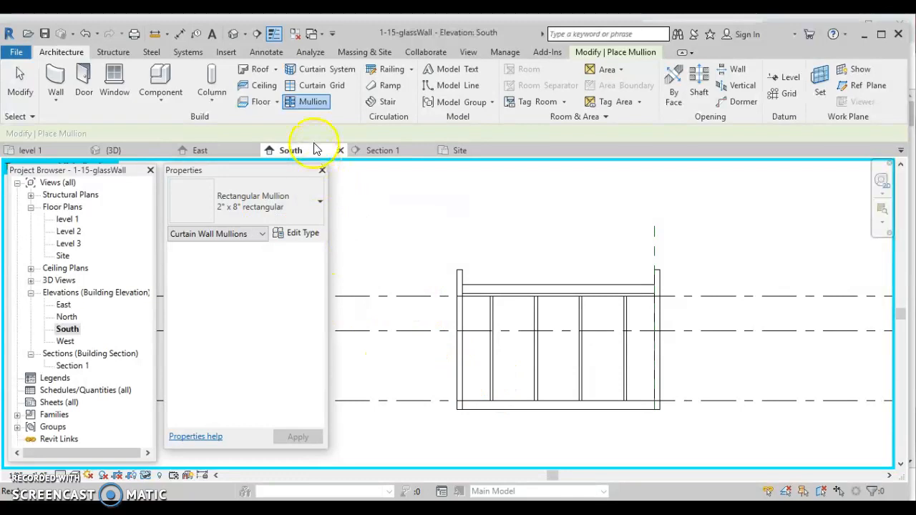
- Place 2" x 8" mullions along the west and east end edges of the curtain wall
click(465, 347)
click(653, 347)
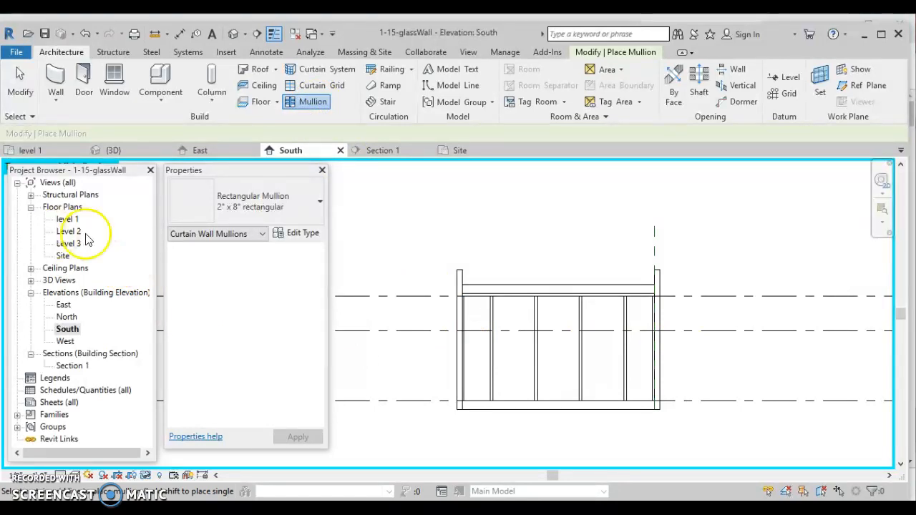
- In the level 1 floor plan, temporarily hide the detail lines category to examine the mullions at the numbered grids
double_click(63, 220)
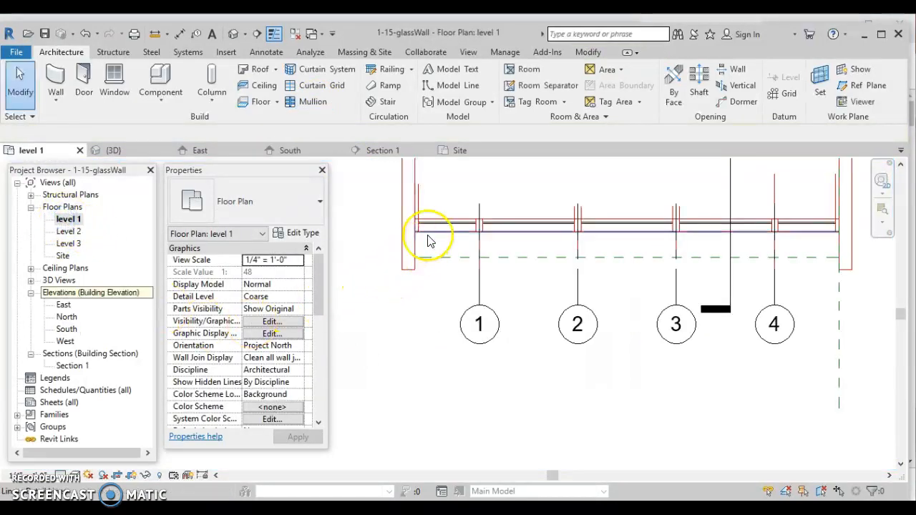
scroll(429, 242, up, 2)
scroll(429, 239, up, 5)
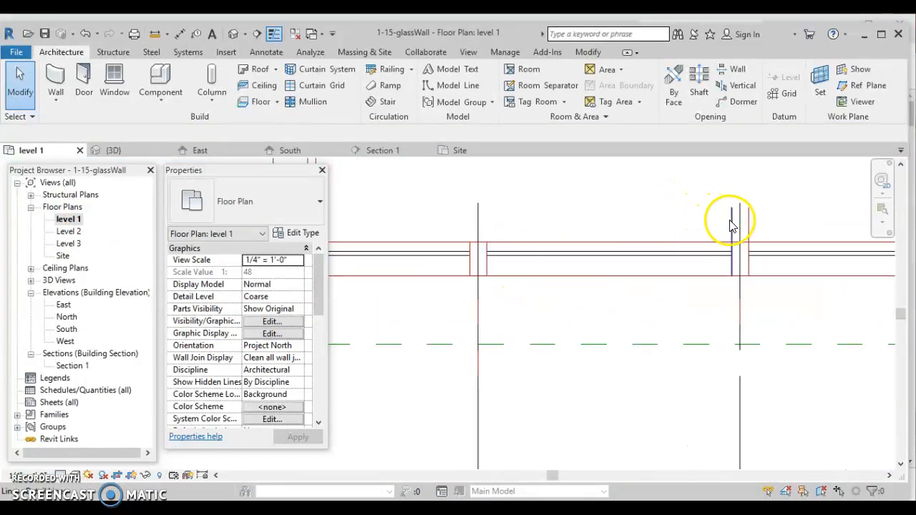
click(732, 226)
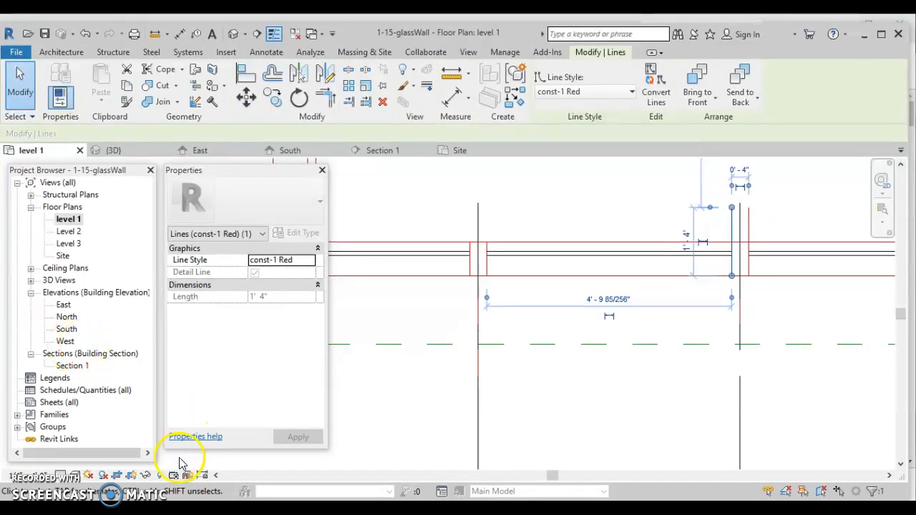
click(144, 477)
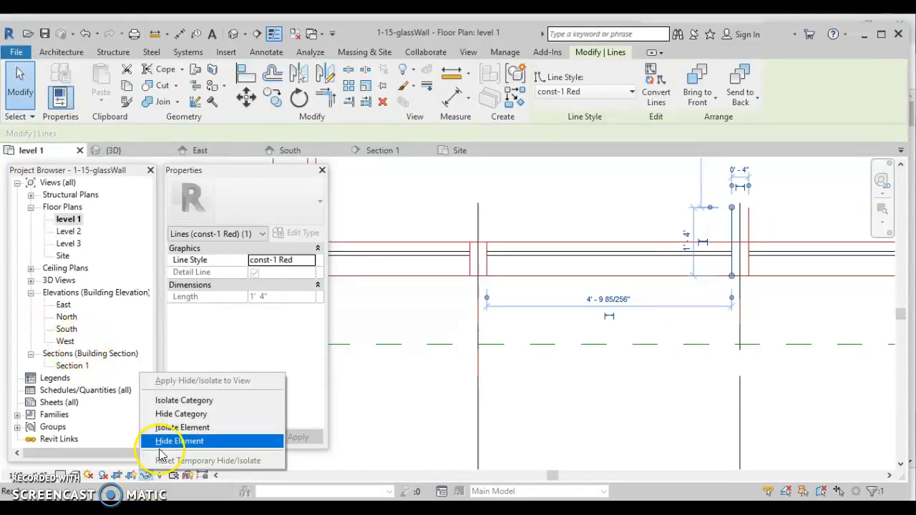
click(172, 414)
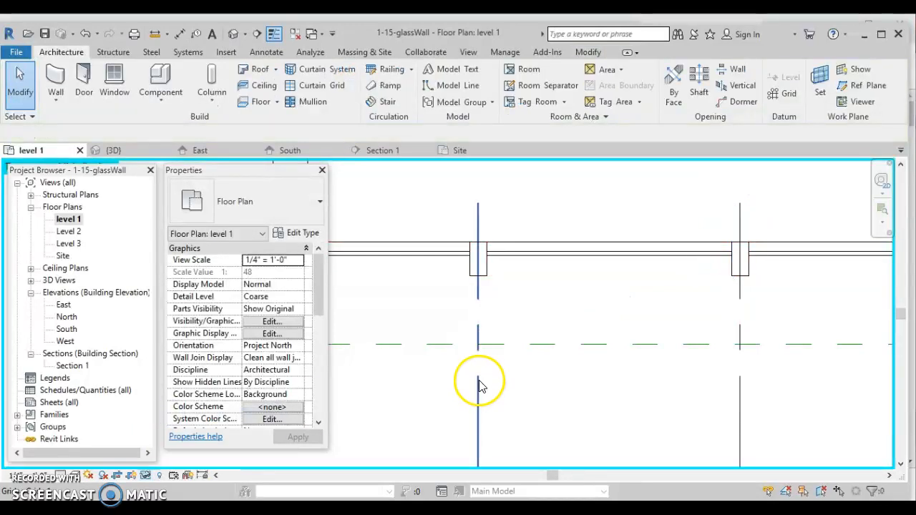
scroll(482, 381, up, 2)
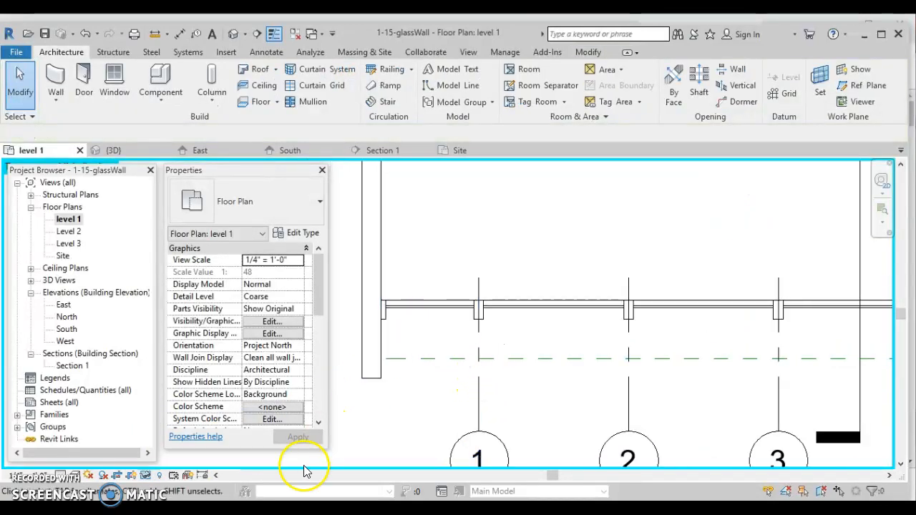
- Reset the temporary hide in the level 1 plan and check the mullions against the red detail lines
click(146, 476)
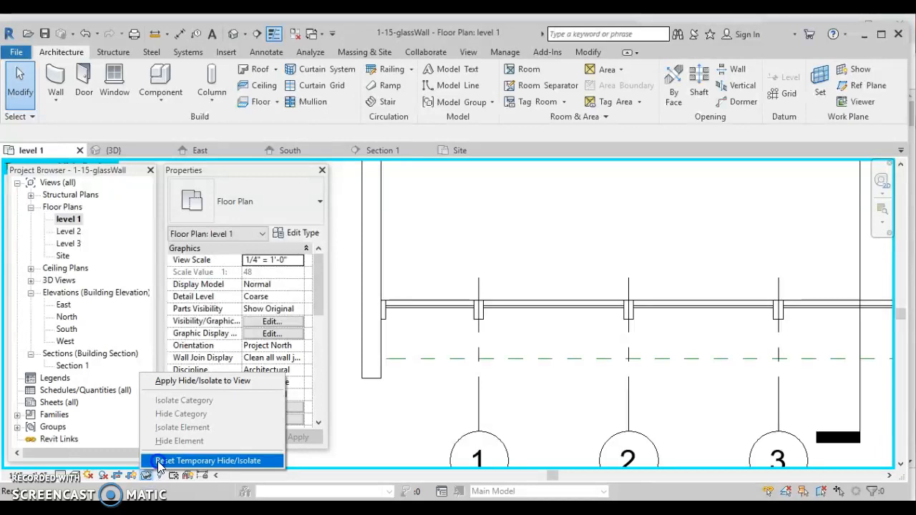
click(158, 464)
scroll(469, 307, up, 3)
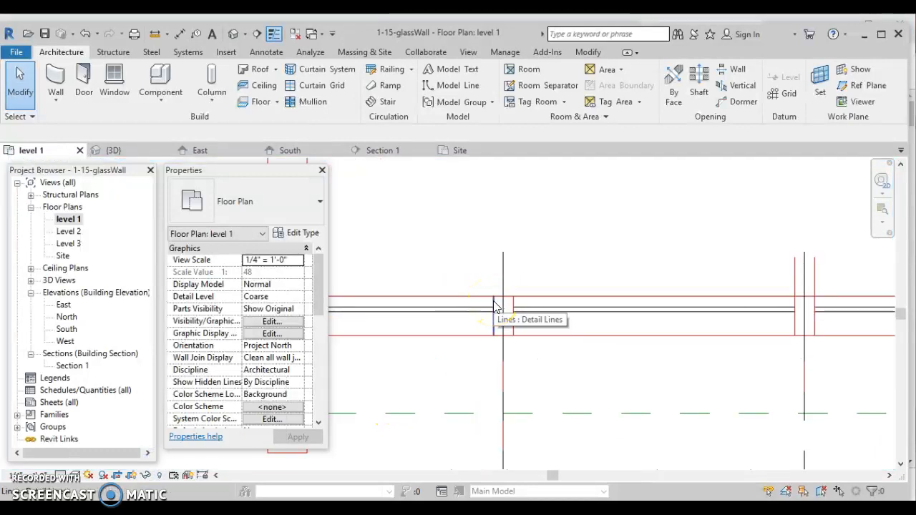
click(491, 312)
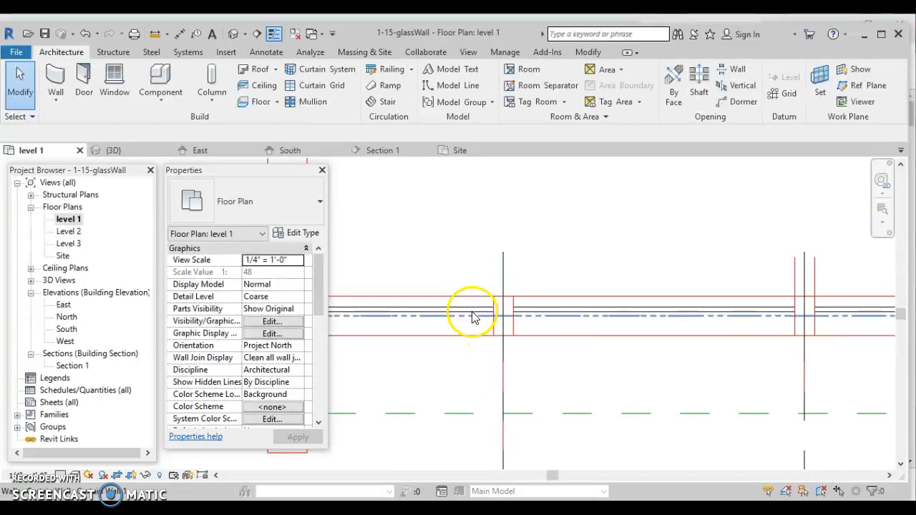
scroll(484, 348, down, 4)
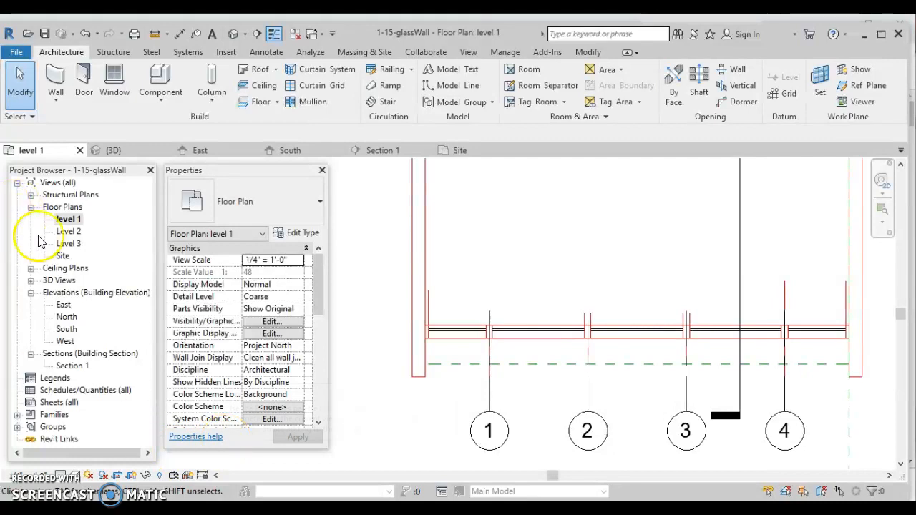
- In the South elevation, draw a const-1 Red detail line 21' 8" long along the base of the curtain wall between the end mullions
double_click(66, 331)
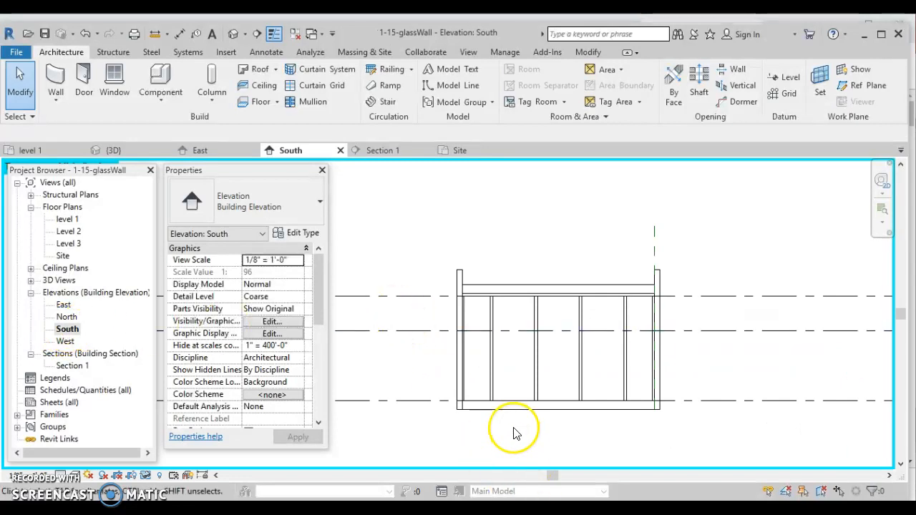
click(266, 52)
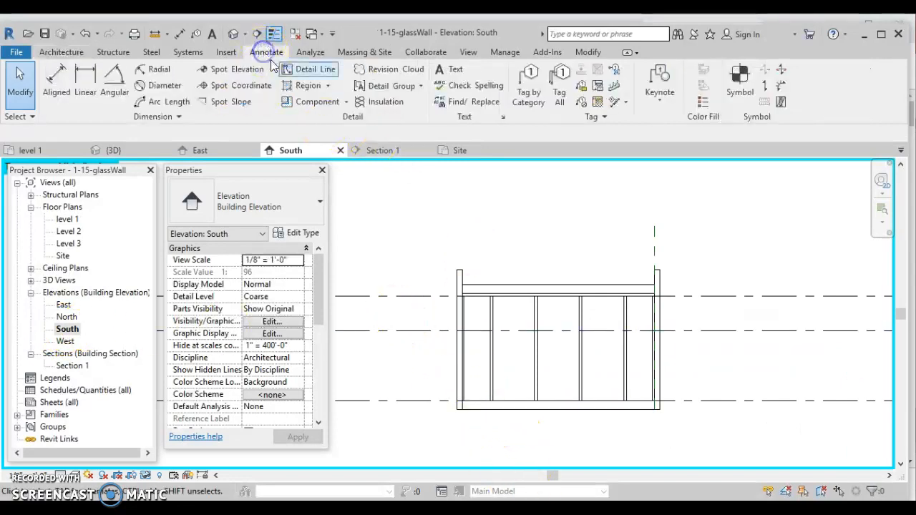
click(318, 69)
scroll(469, 402, up, 3)
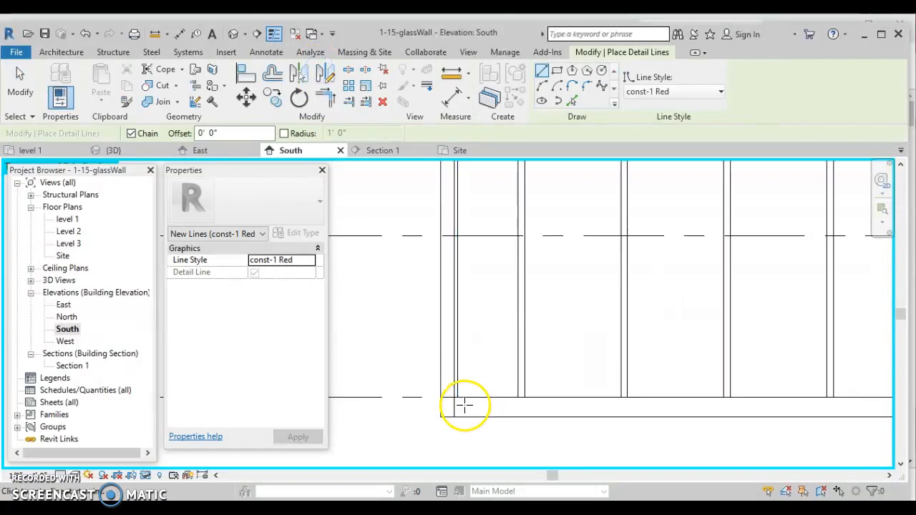
click(471, 399)
scroll(834, 399, down, 4)
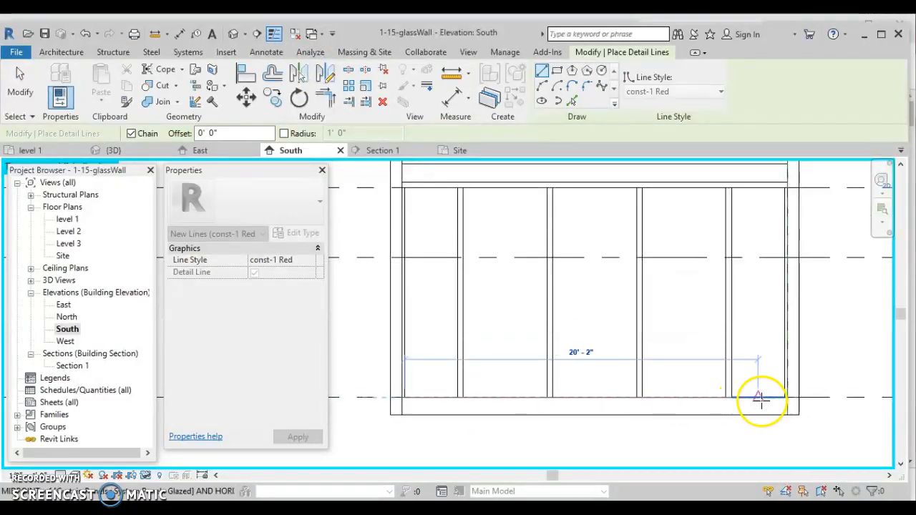
click(784, 397)
key(Escape)
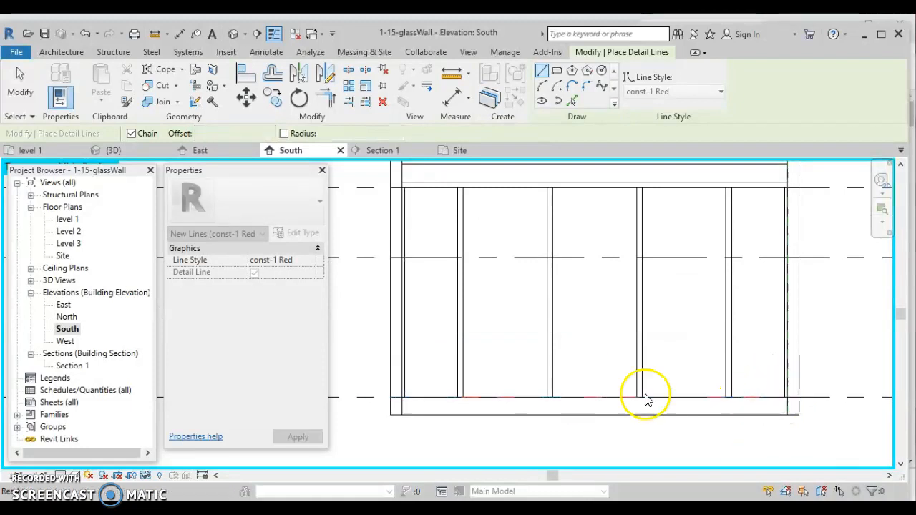
key(Escape)
- Offset a copy of the red detail line at the curtain wall's base 6" upward
click(503, 393)
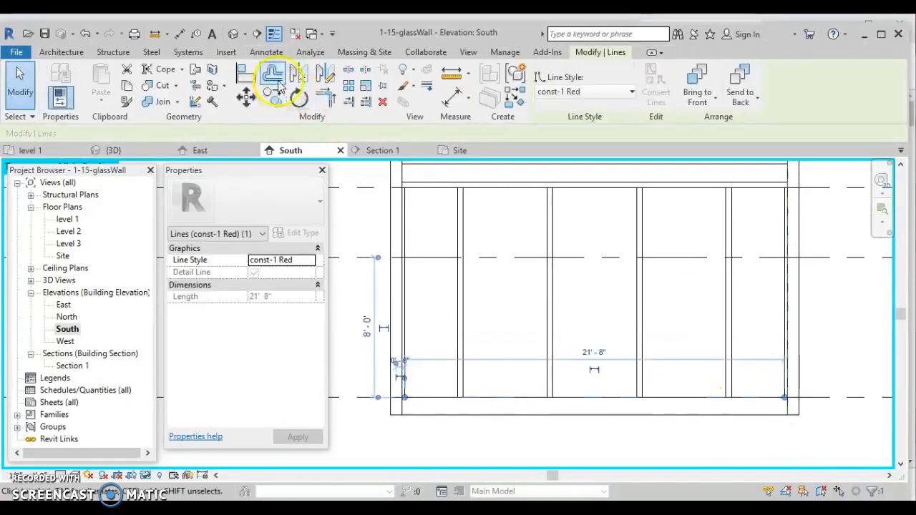
click(272, 73)
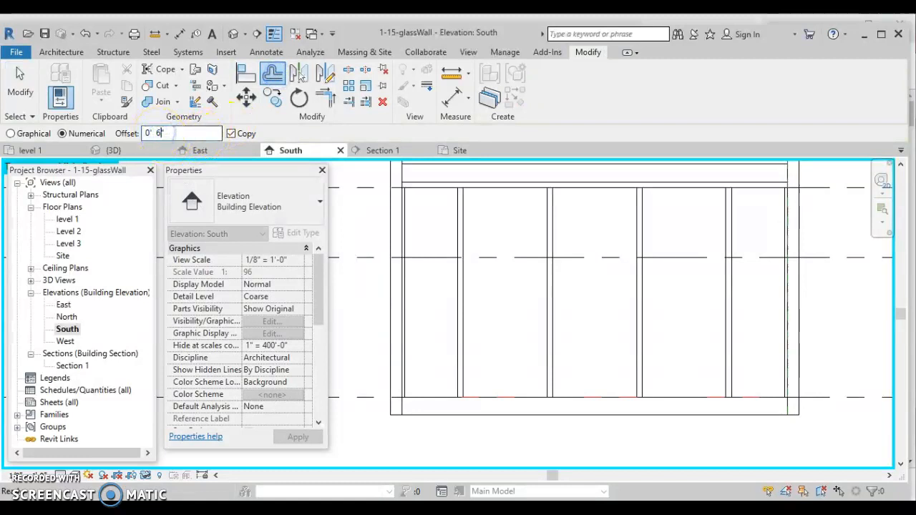
click(428, 395)
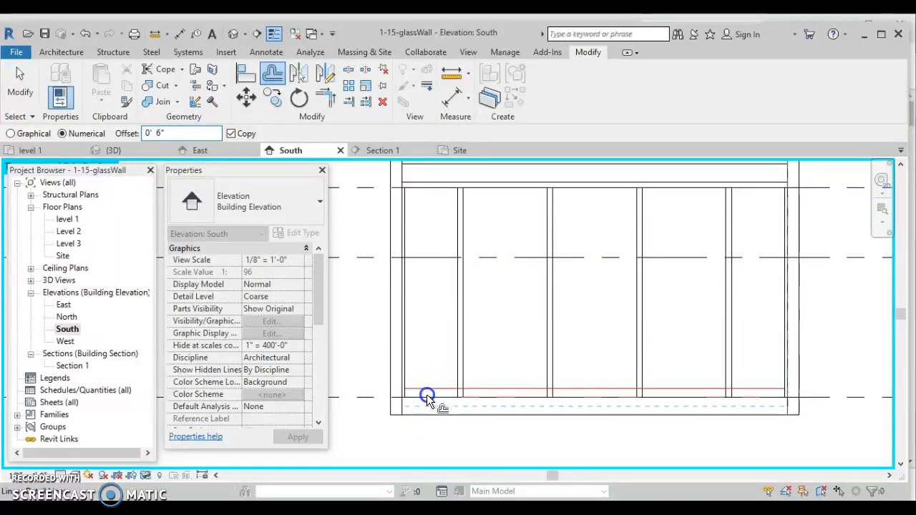
key(Escape)
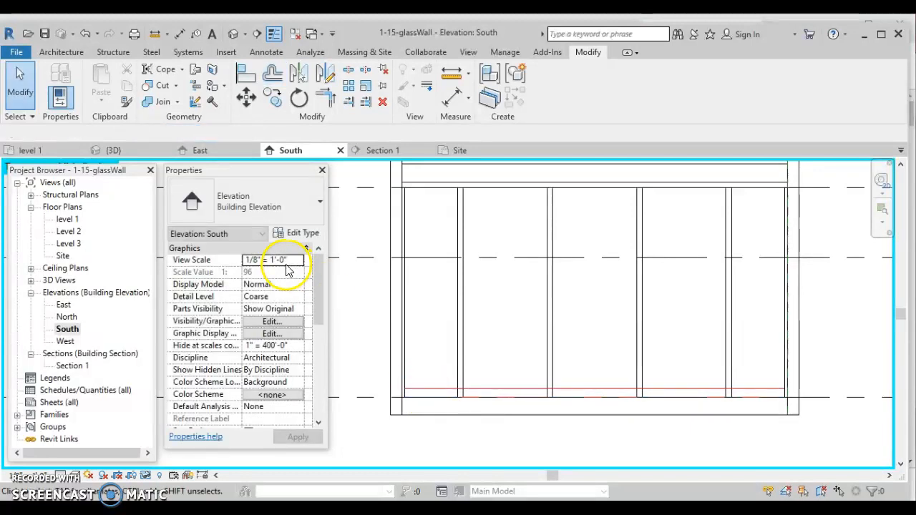
- Duplicate the 2" x 8" mullion type as "6" x 8" rectangular 2" and set its widths on side 1 and side 2 to 3"
click(48, 54)
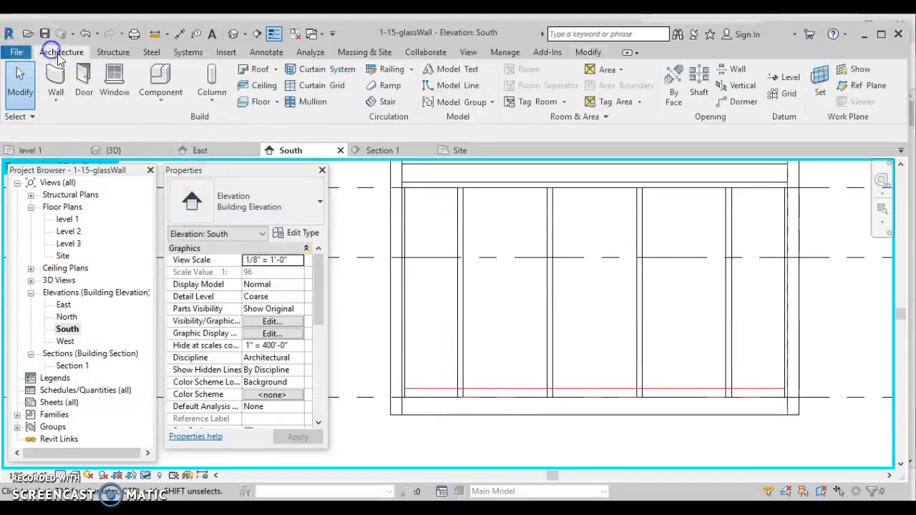
click(308, 104)
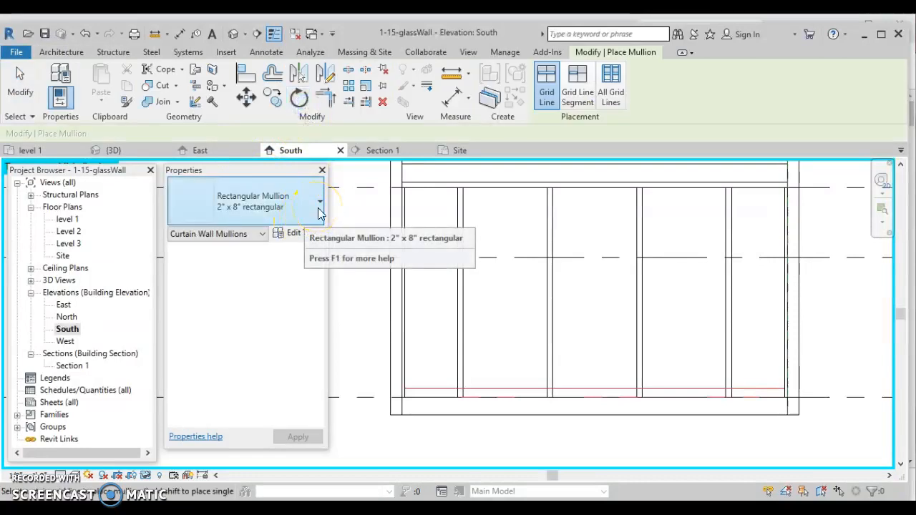
click(297, 233)
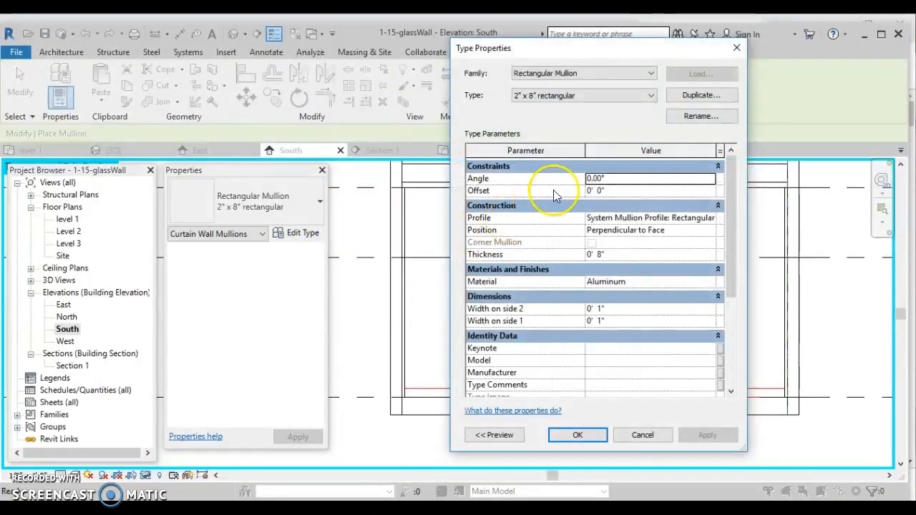
click(702, 95)
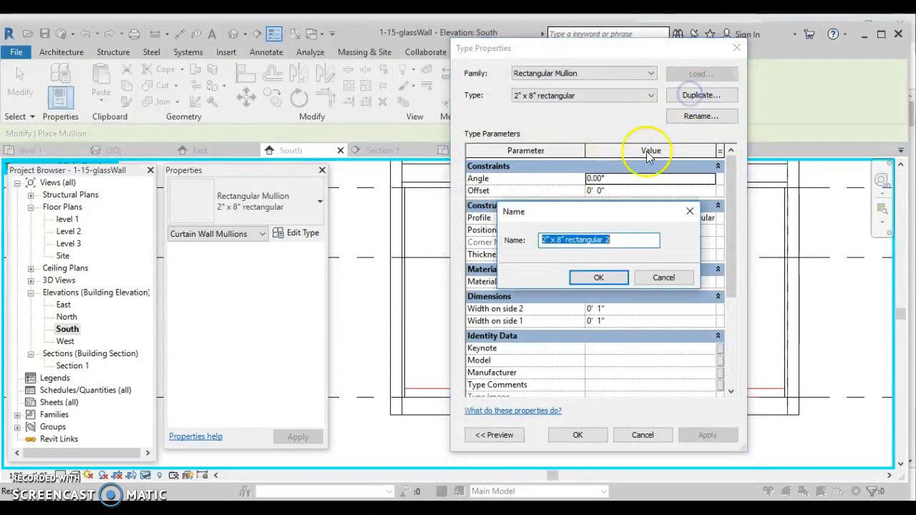
click(545, 240)
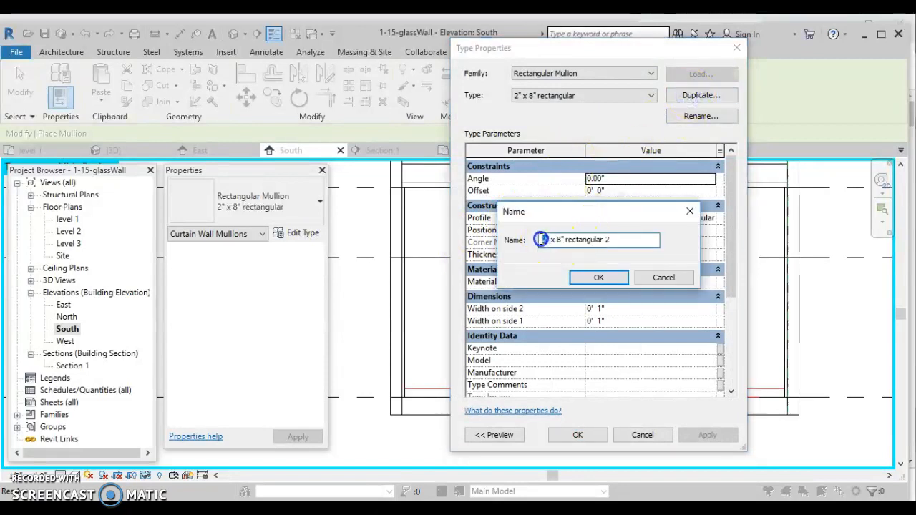
text(6)
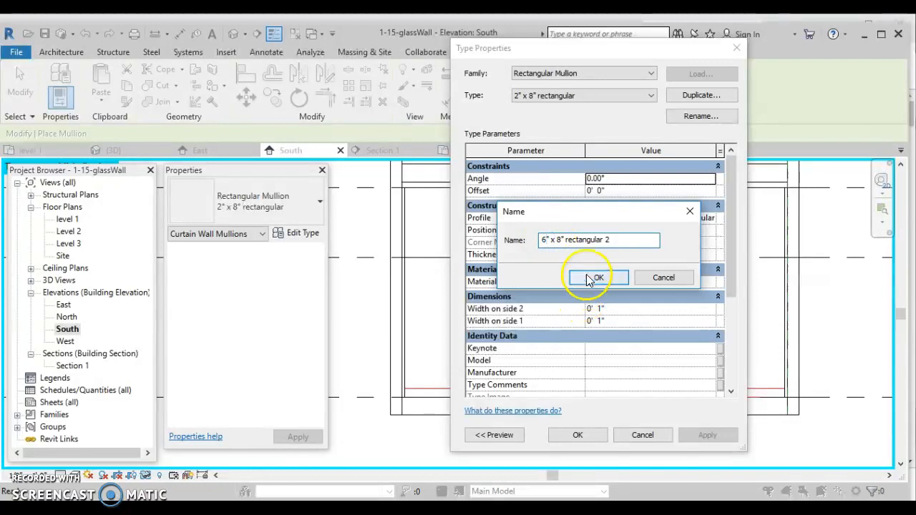
click(598, 278)
click(601, 309)
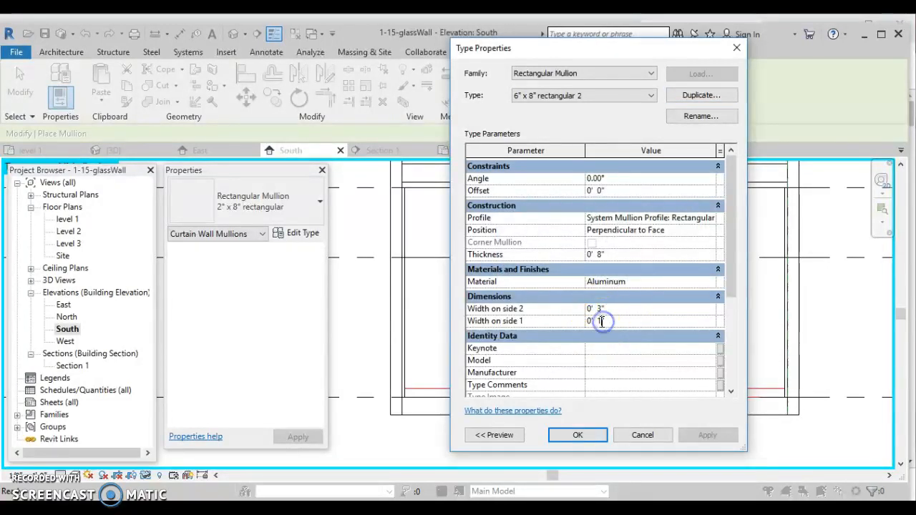
click(577, 435)
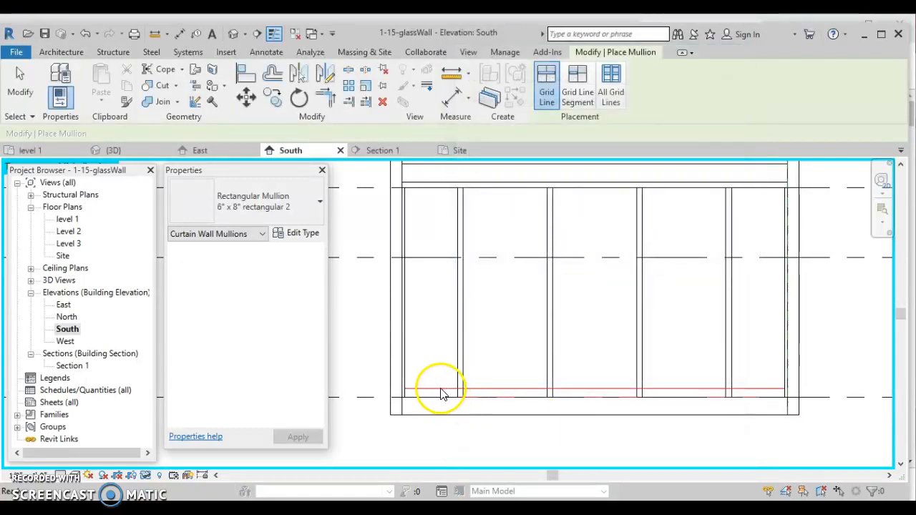
- Place 6" x 8" mullions along the base edge of the curtain wall
click(81, 53)
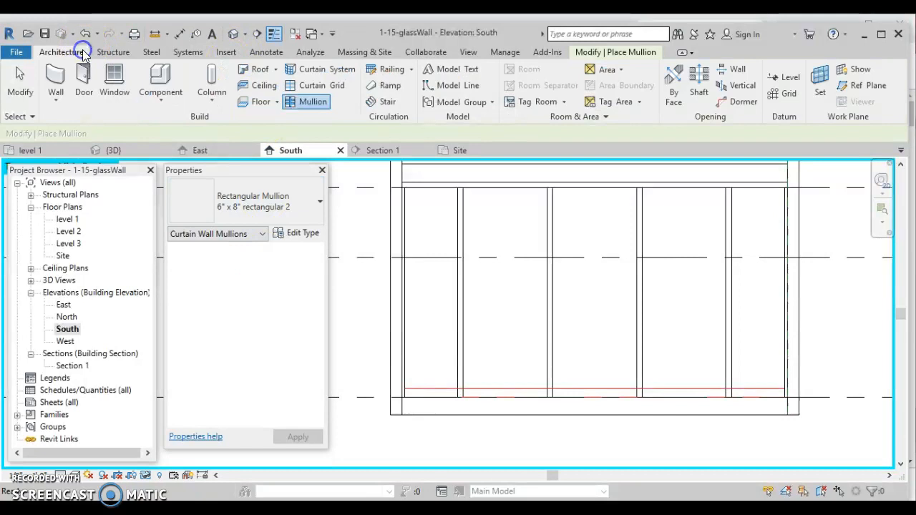
click(313, 101)
click(417, 398)
key(Escape)
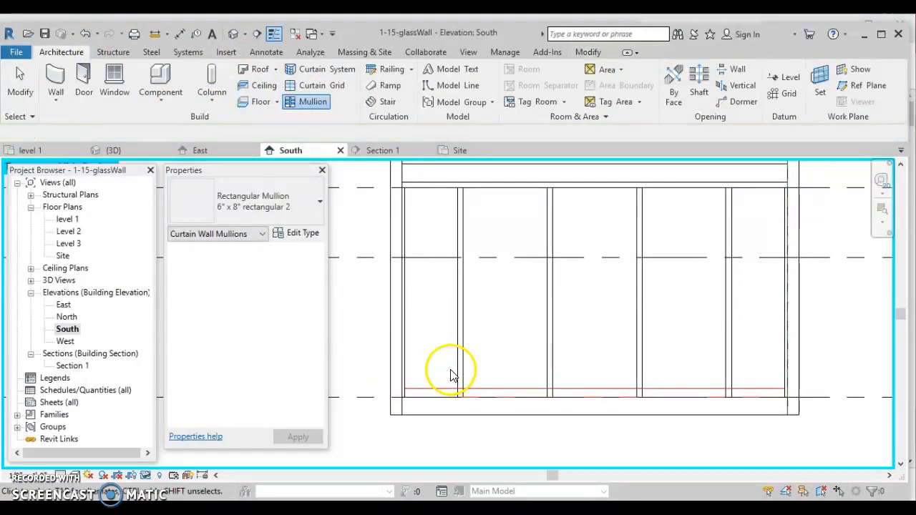
- Delete the red detail line above the base and the base mullion segment in the easternmost bay
click(472, 389)
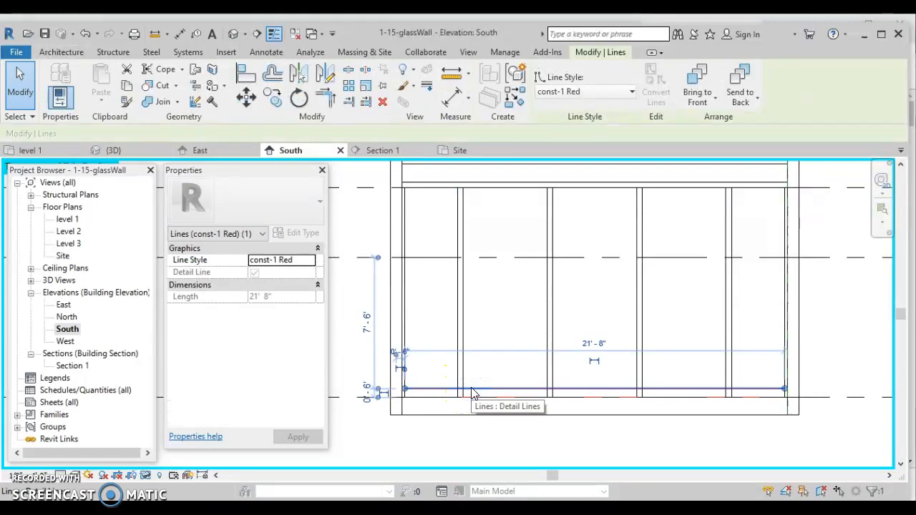
key(Delete)
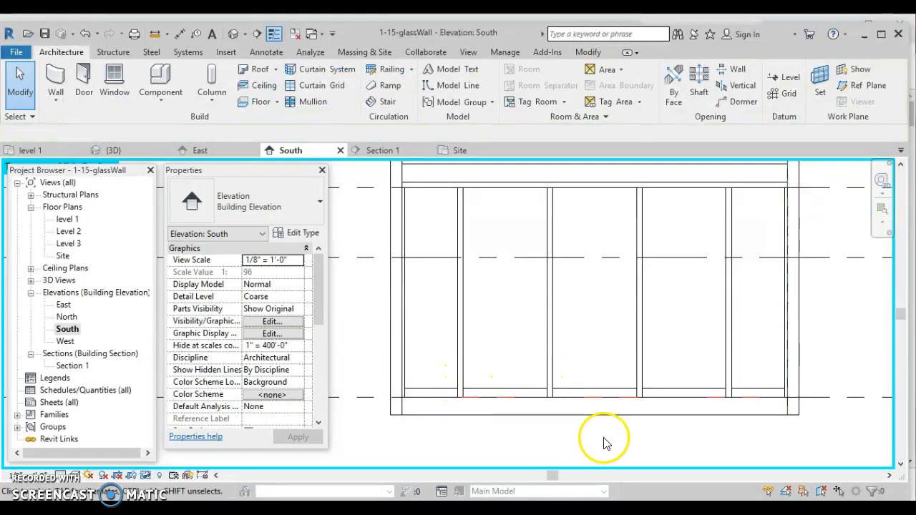
click(753, 393)
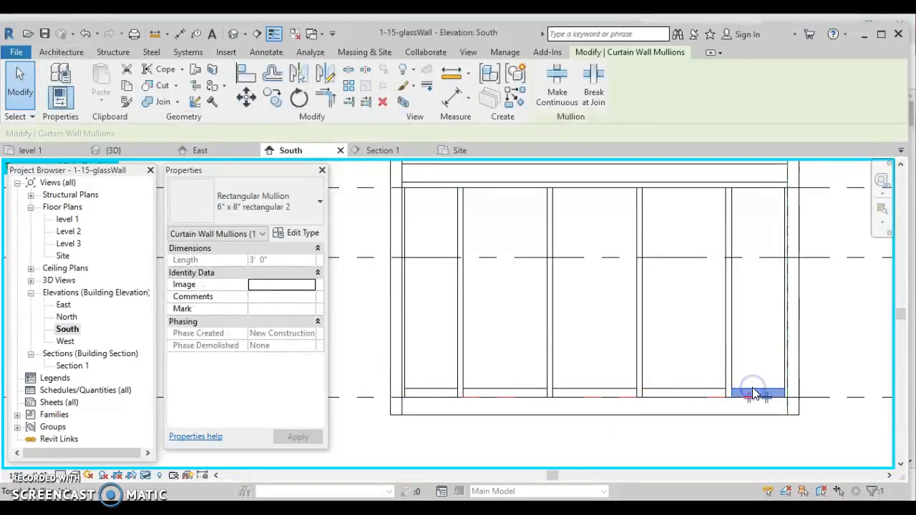
key(Escape)
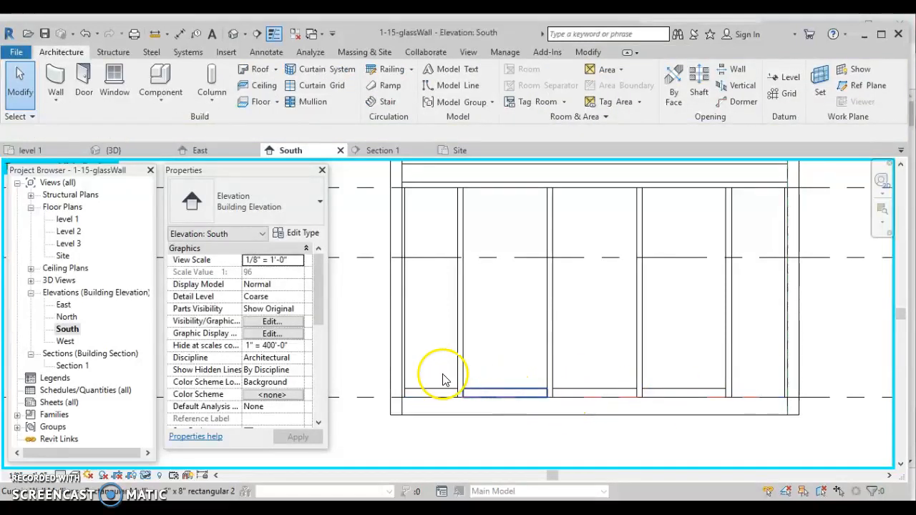
- Offset a copy of the base red line 6" upward, and a copy of that line 3' 6" further up
click(752, 396)
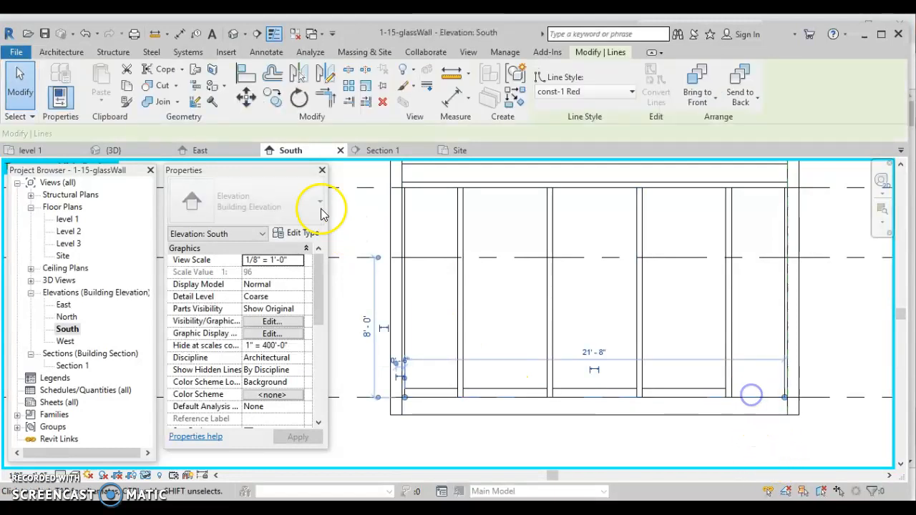
click(271, 76)
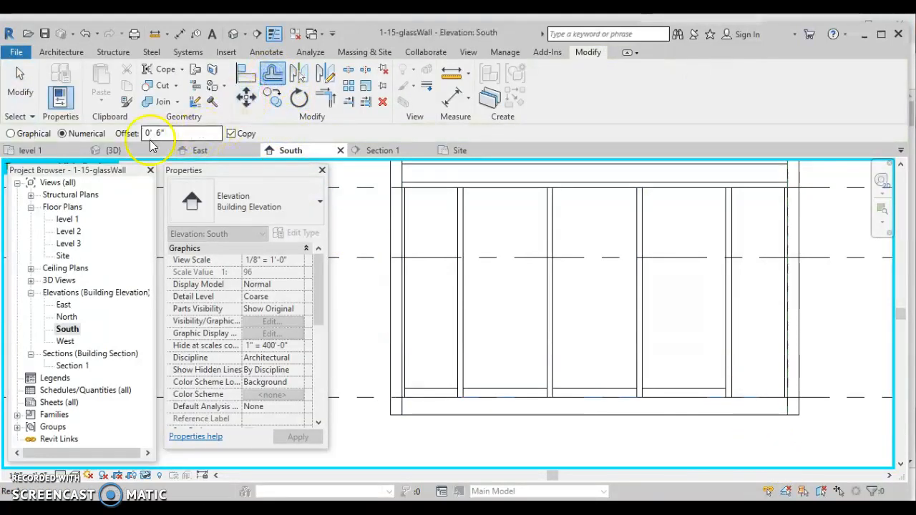
click(747, 395)
click(166, 133)
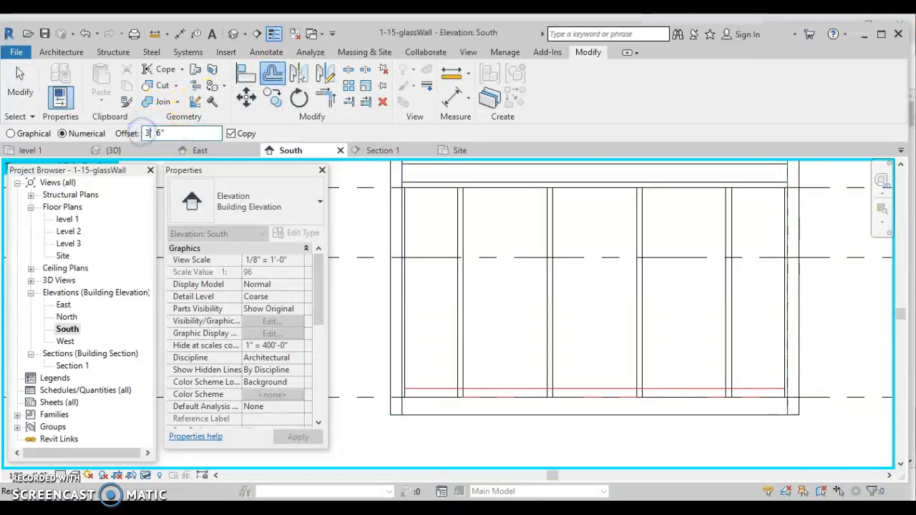
text(3)
click(756, 386)
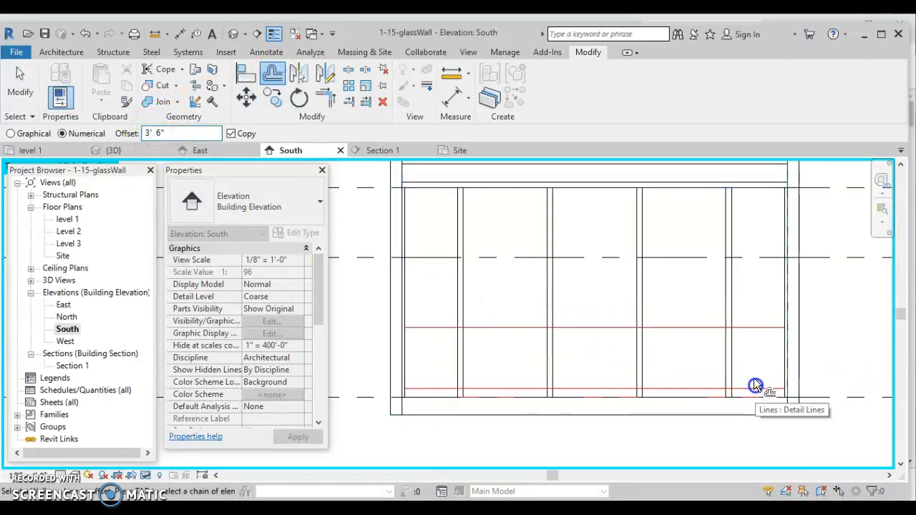
- Offset copies of the highest red detail line upward by 2" and by 1" to mark the mullion's edge and center
click(270, 73)
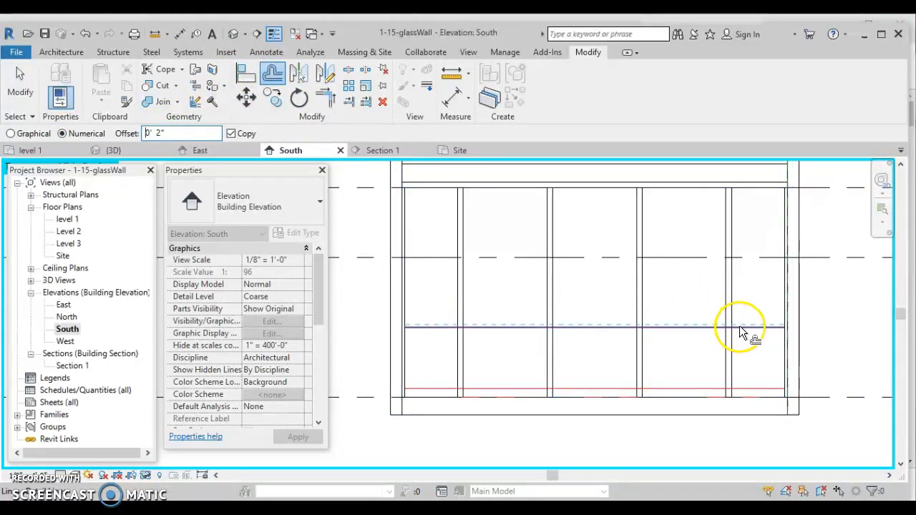
scroll(429, 331, up, 4)
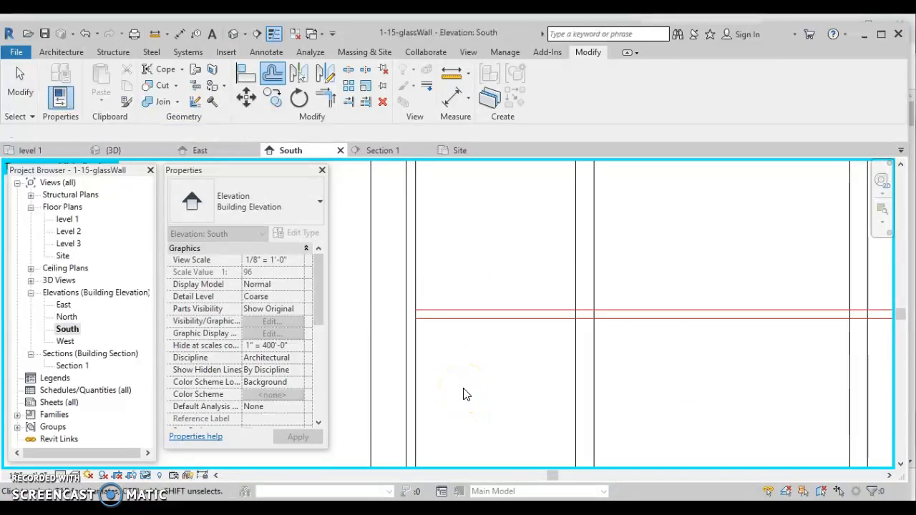
key(Escape)
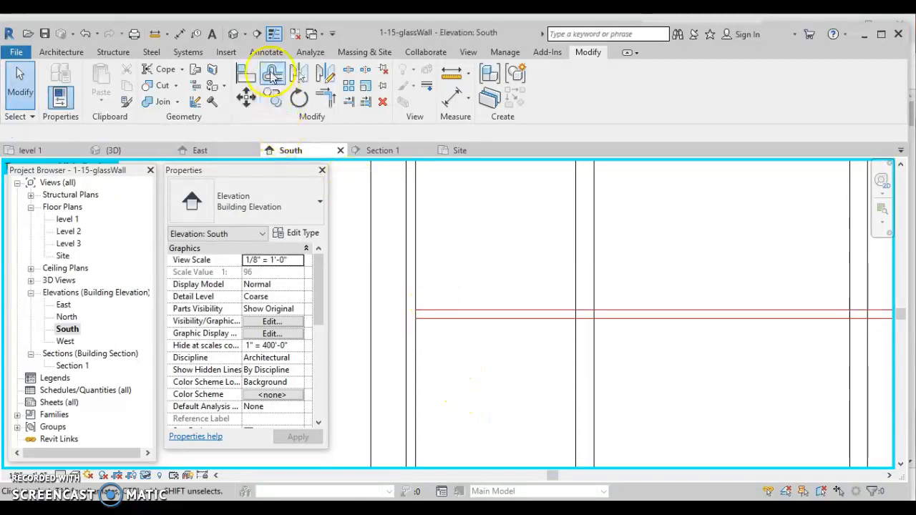
click(271, 75)
click(160, 133)
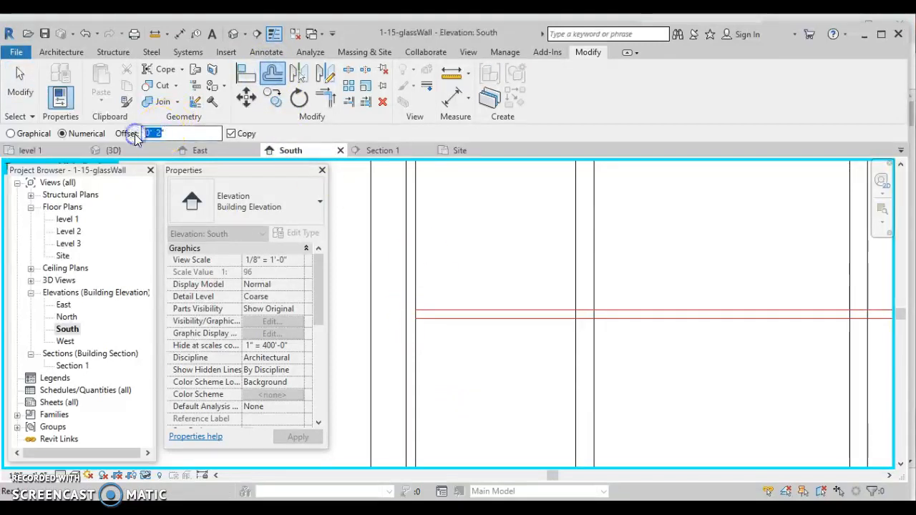
text(0 1)
click(511, 316)
key(Escape)
- Delete the two outer lines of the three closely spaced red detail lines, keeping the middle one
scroll(458, 330, up, 1)
scroll(458, 329, up, 2)
click(445, 317)
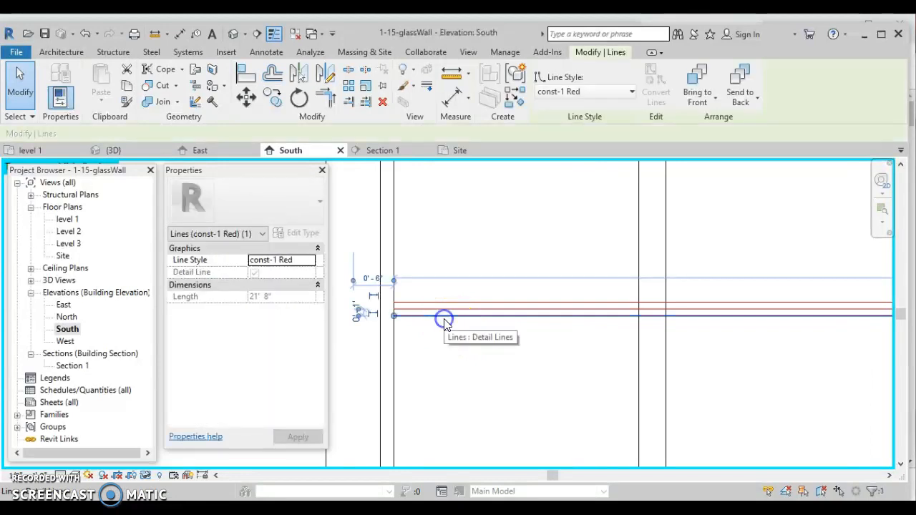
key(Delete)
click(442, 309)
key(Delete)
- Place a horizontal curtain grid across all segments 4' 0" above the curtain wall's base, near the upper red detail line
scroll(444, 312, down, 2)
scroll(444, 315, down, 2)
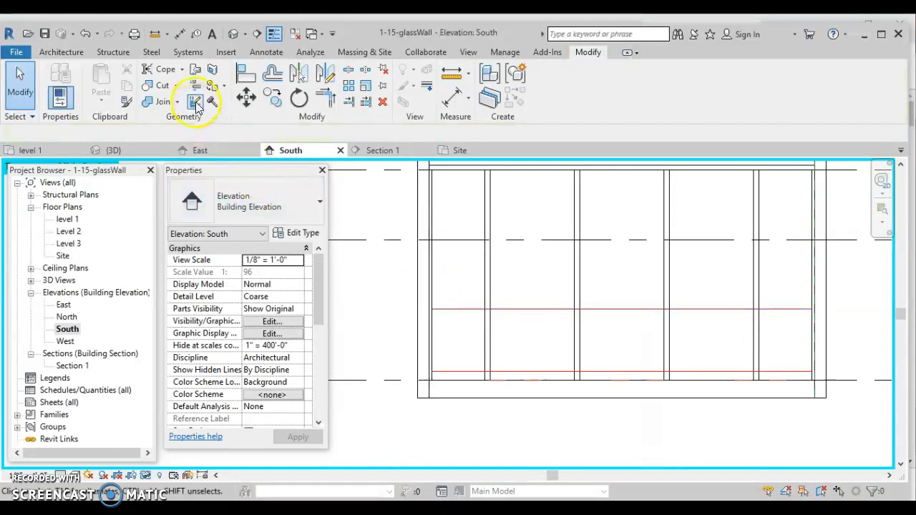
click(57, 54)
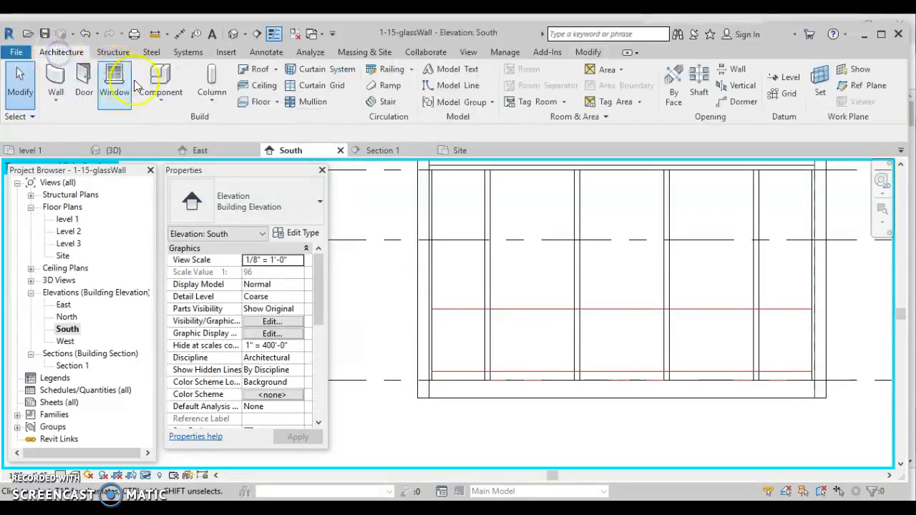
click(316, 86)
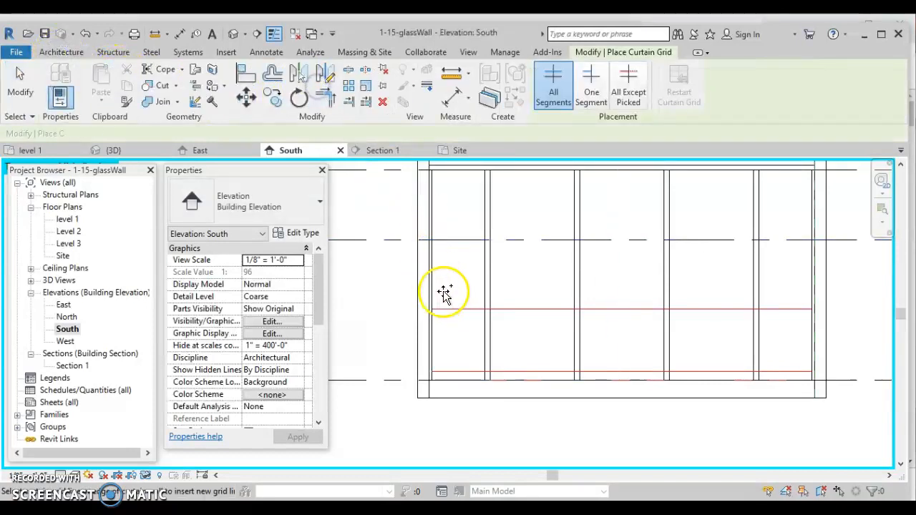
click(433, 314)
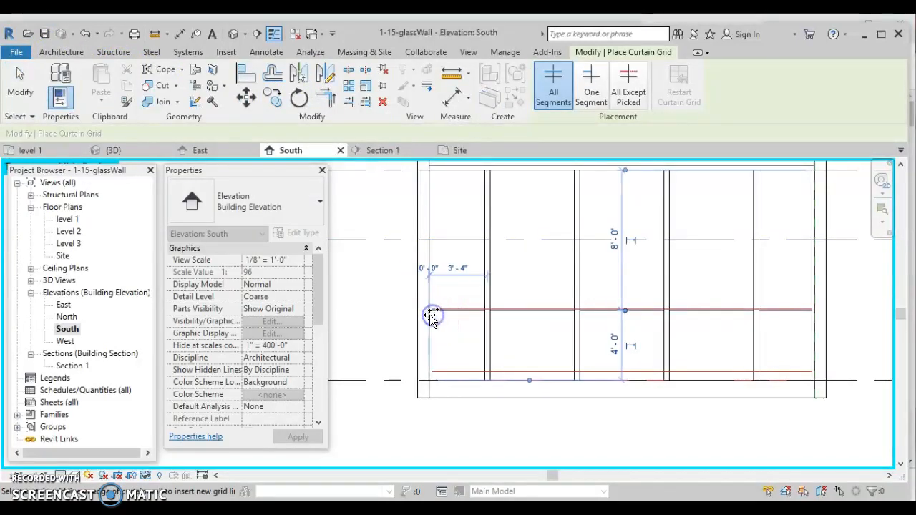
- Move the new horizontal curtain grid up onto the red center line, 4' 1" above the base
scroll(469, 318, up, 3)
scroll(465, 314, up, 3)
middle_drag(461, 306, 749, 332)
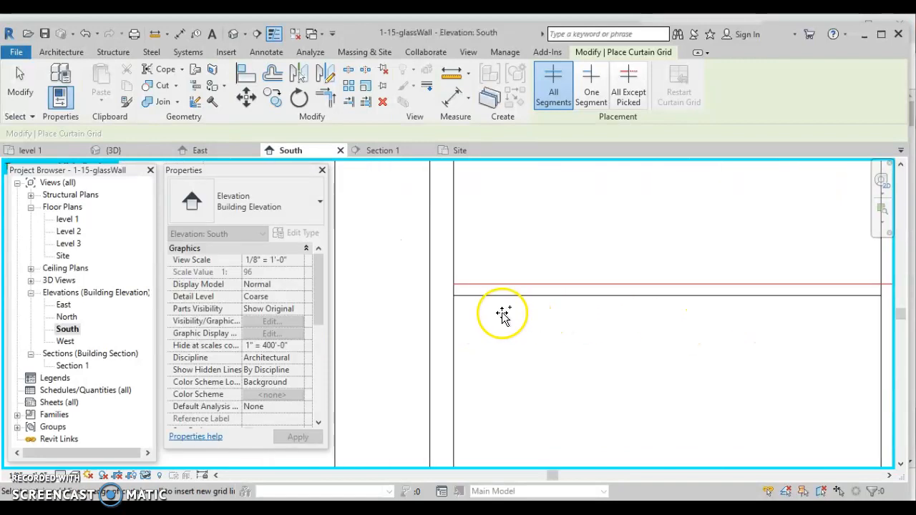
key(Escape)
key(Escape)
click(481, 297)
click(246, 98)
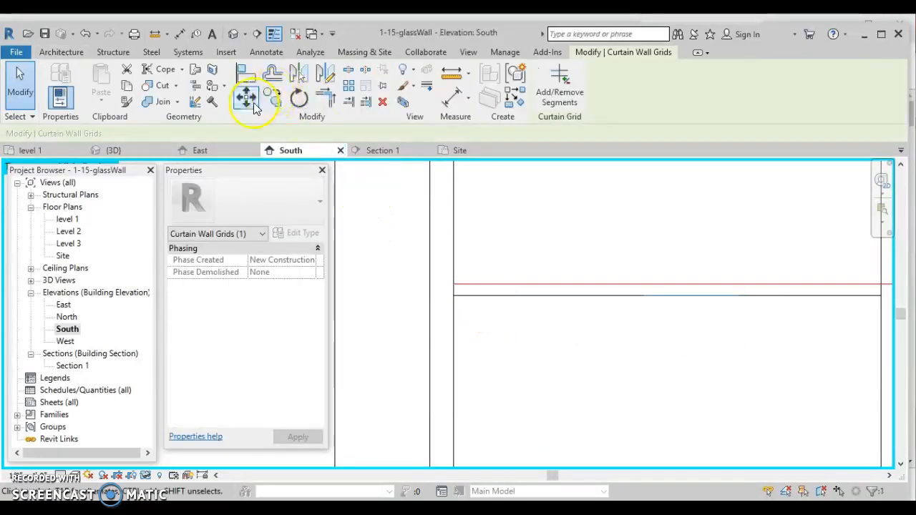
click(454, 285)
scroll(465, 328, down, 3)
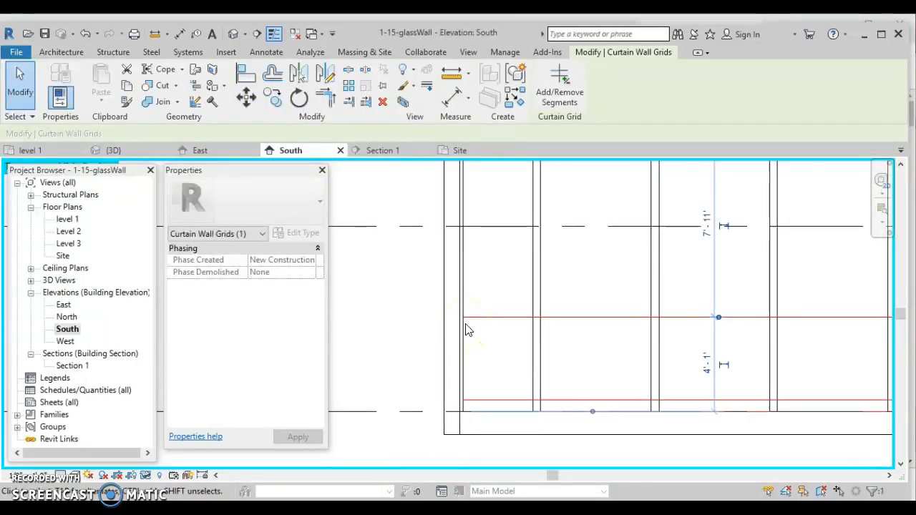
scroll(466, 330, down, 1)
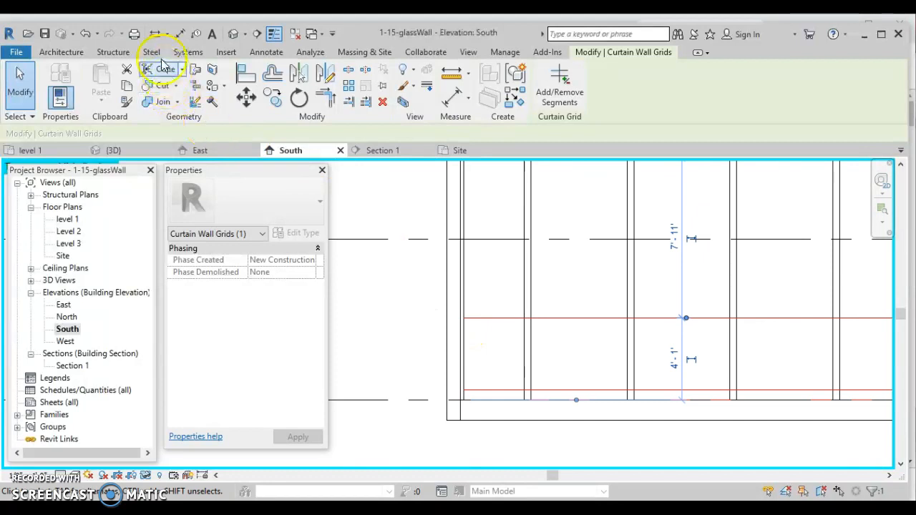
- Place 2" x 8" rectangular mullions along the horizontal curtain grid line that is 4' 1" above the wall's base
click(62, 52)
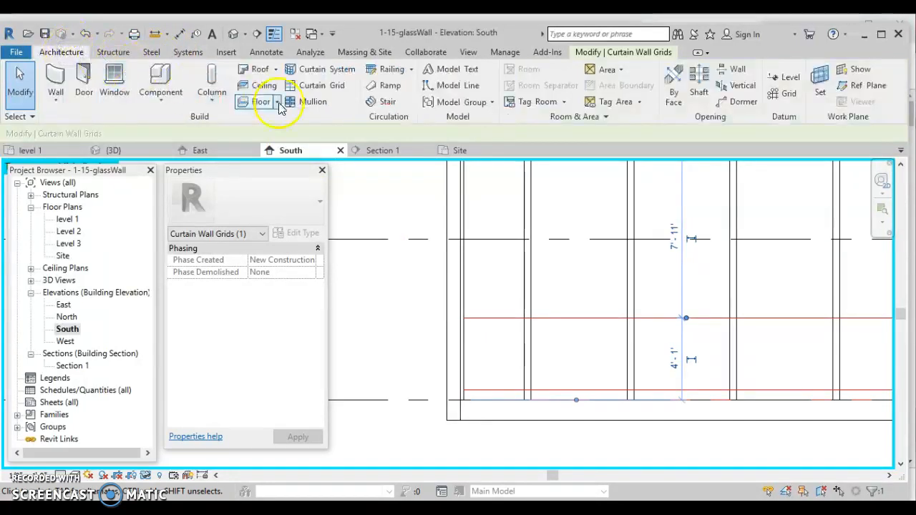
click(308, 101)
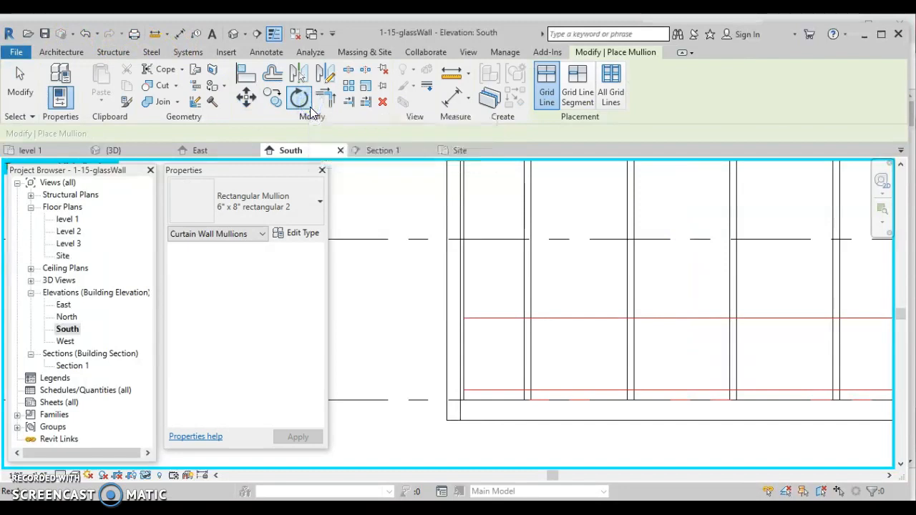
click(321, 200)
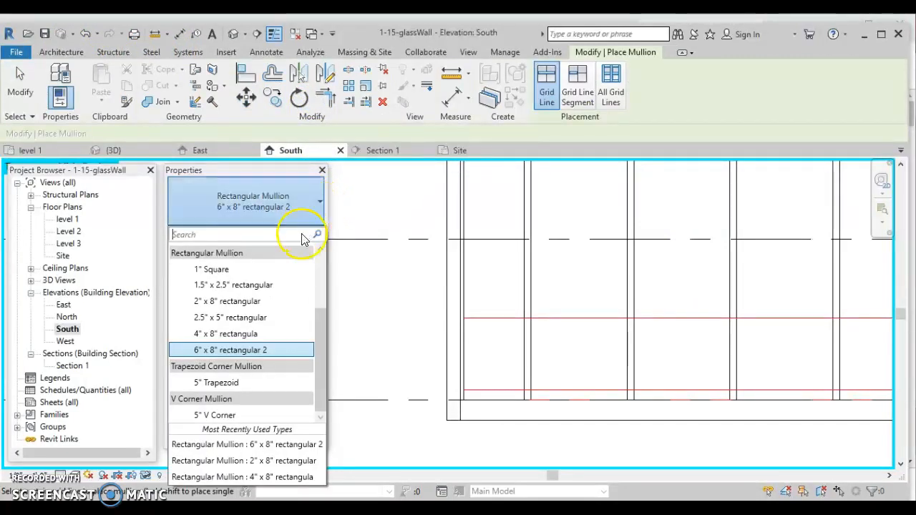
click(250, 301)
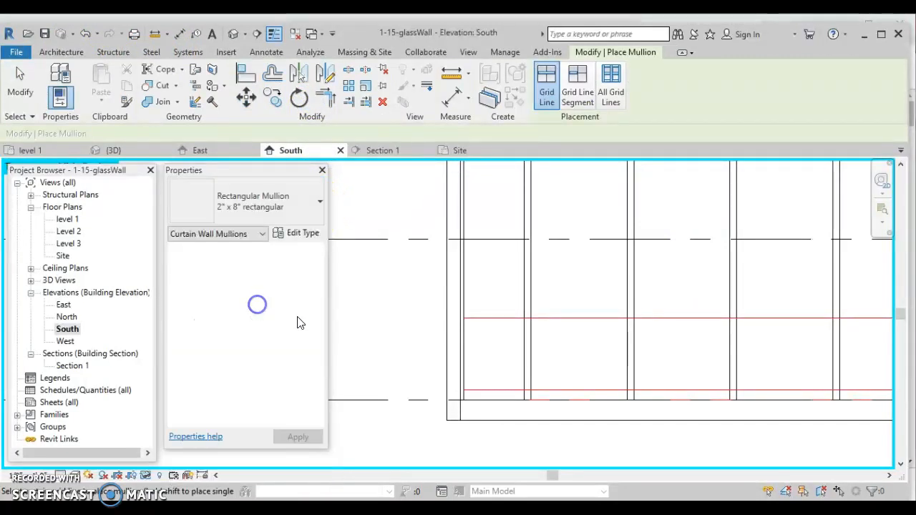
click(473, 320)
scroll(489, 349, down, 1)
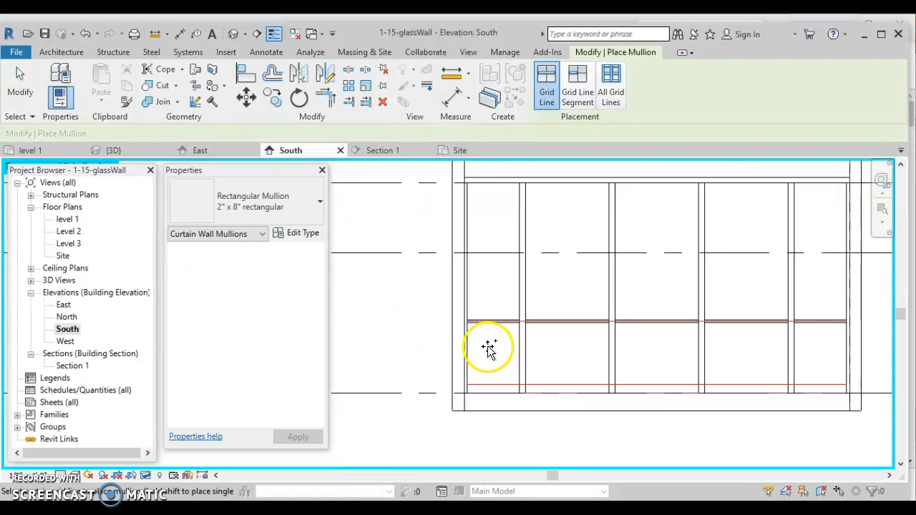
scroll(489, 349, down, 1)
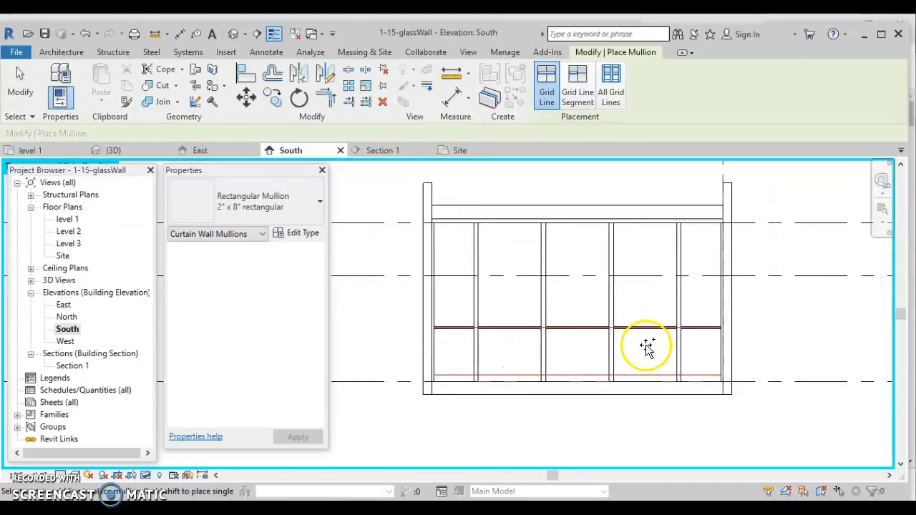
- Delete the horizontal mullion in the easternmost bay to reach the red detail line beneath it, and undo the deletion
scroll(721, 339, up, 4)
scroll(665, 310, up, 1)
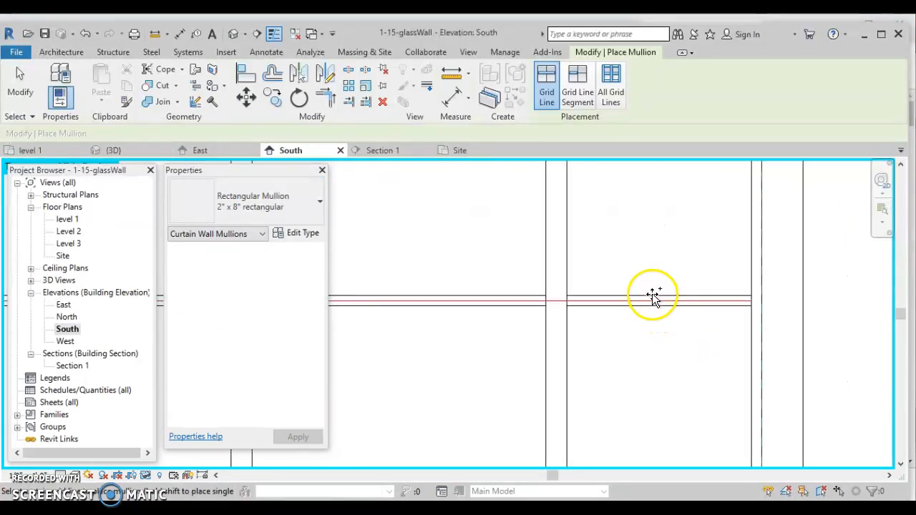
key(Escape)
click(621, 299)
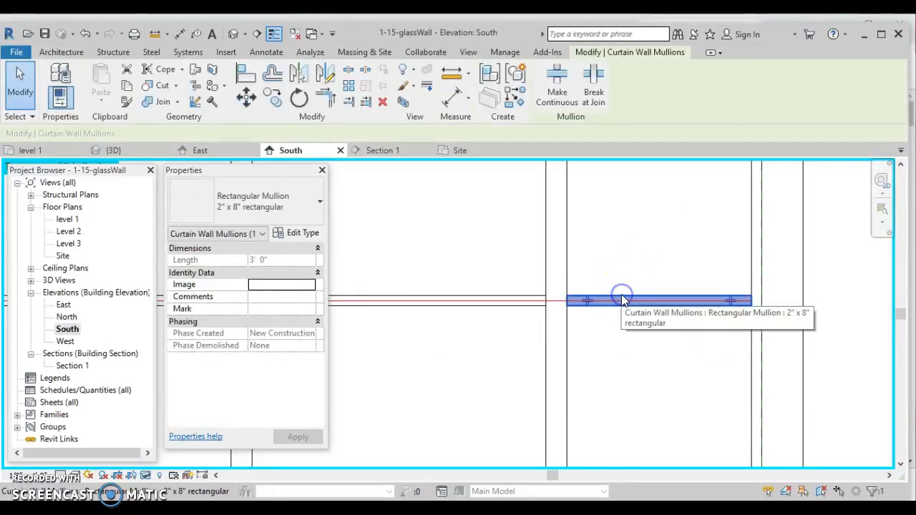
click(627, 312)
click(627, 309)
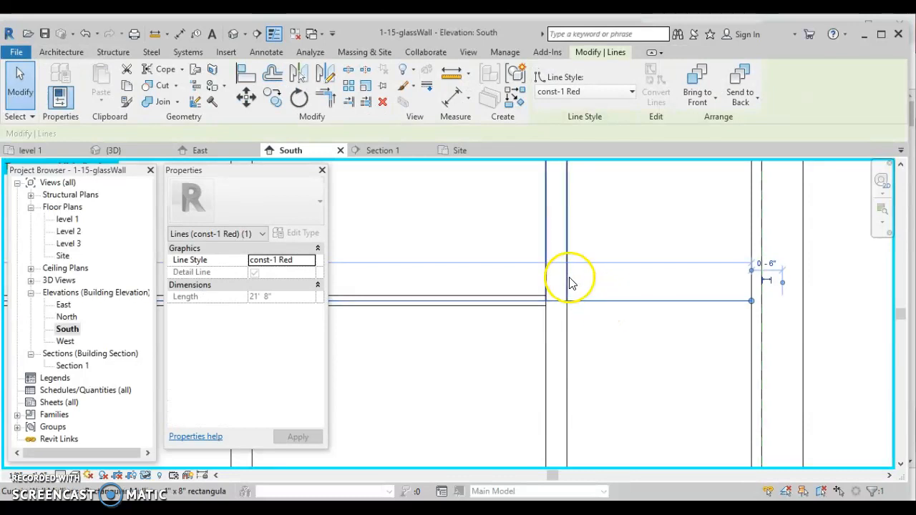
scroll(596, 397, down, 6)
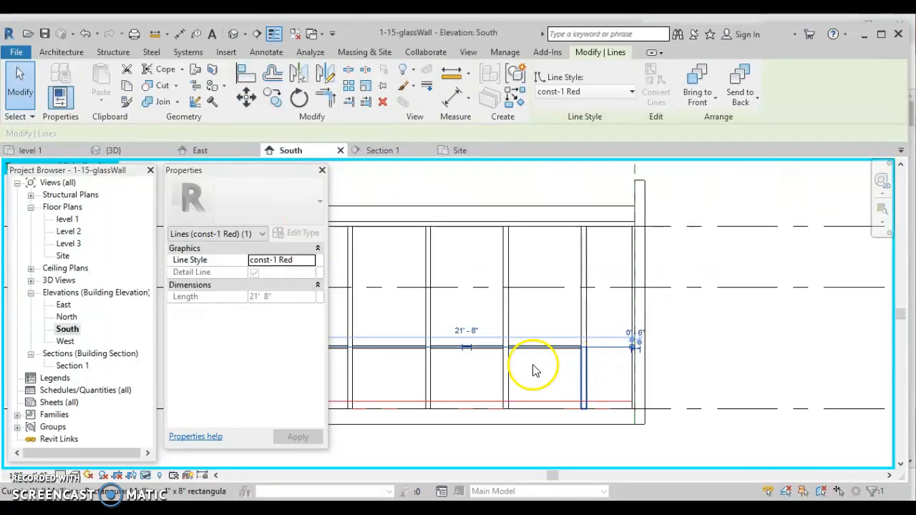
scroll(511, 351, up, 5)
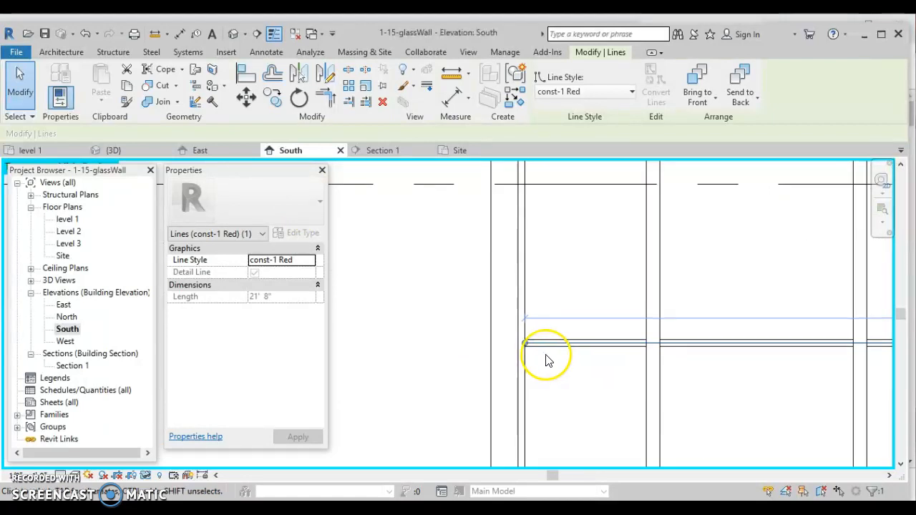
scroll(546, 359, down, 2)
click(84, 39)
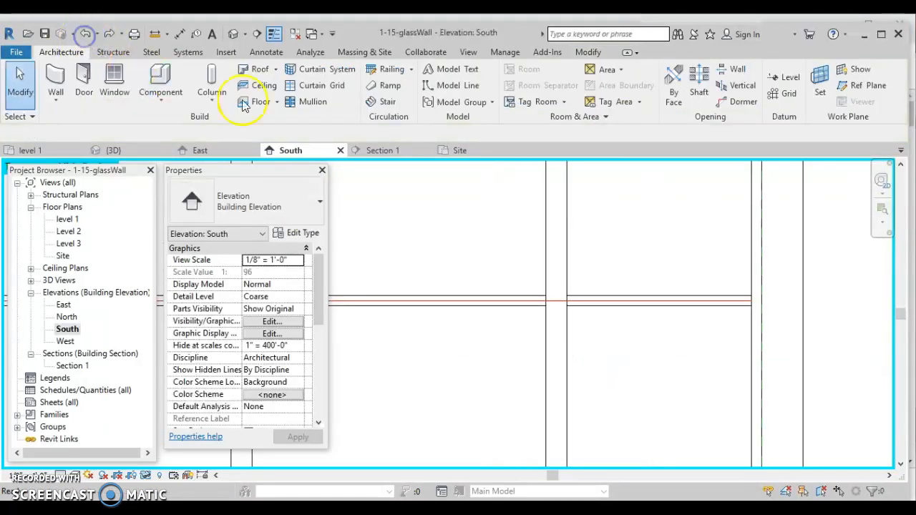
- Try to copy the horizontal mullions with their red detail line upward, from the lower red line to the mullion's upper edge, with multiple copies enabled
scroll(573, 277, down, 2)
middle_drag(408, 266, 635, 286)
scroll(636, 287, down, 2)
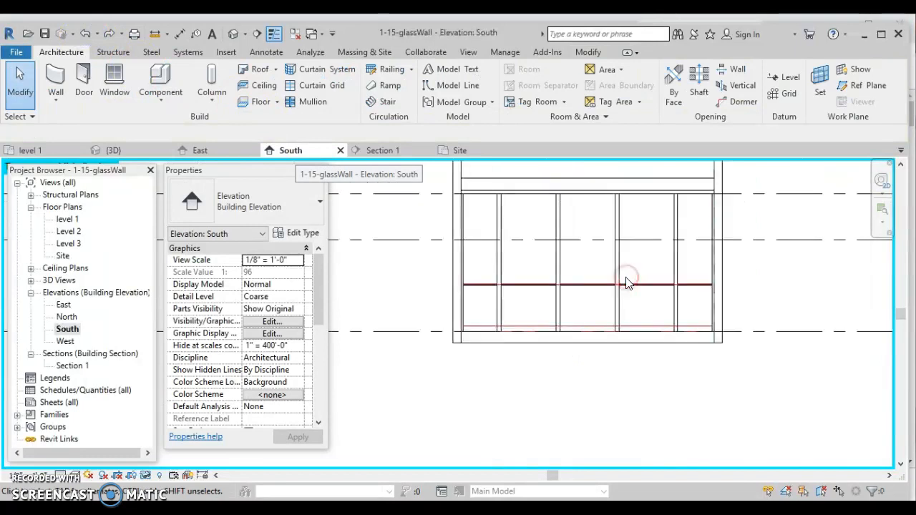
click(476, 279)
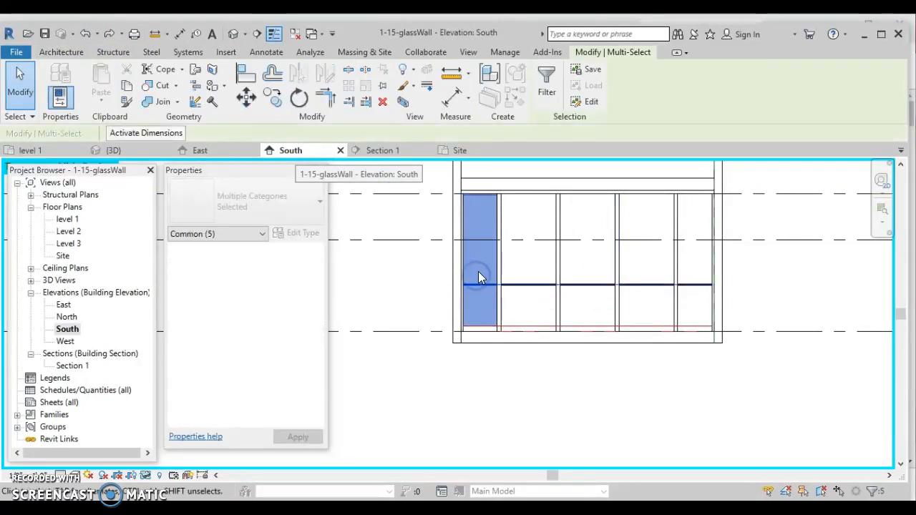
click(414, 284)
drag(536, 286, 749, 300)
scroll(506, 305, up, 5)
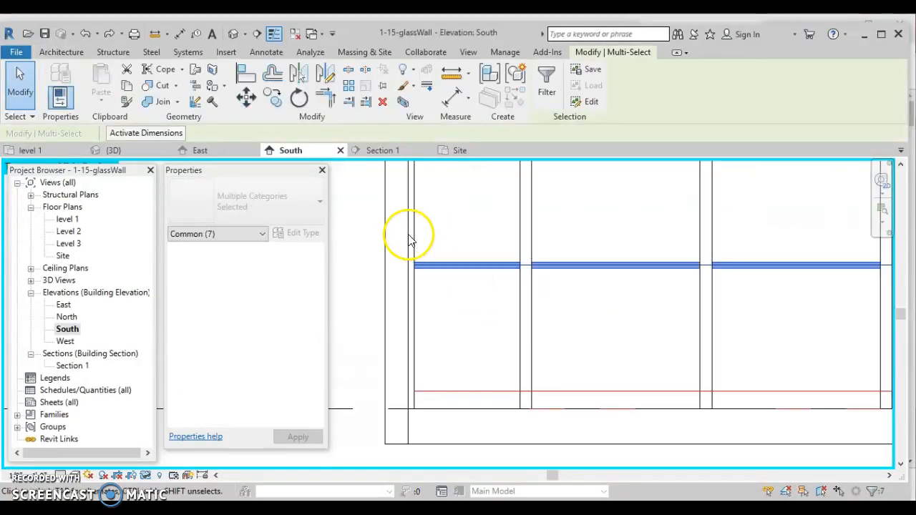
click(272, 99)
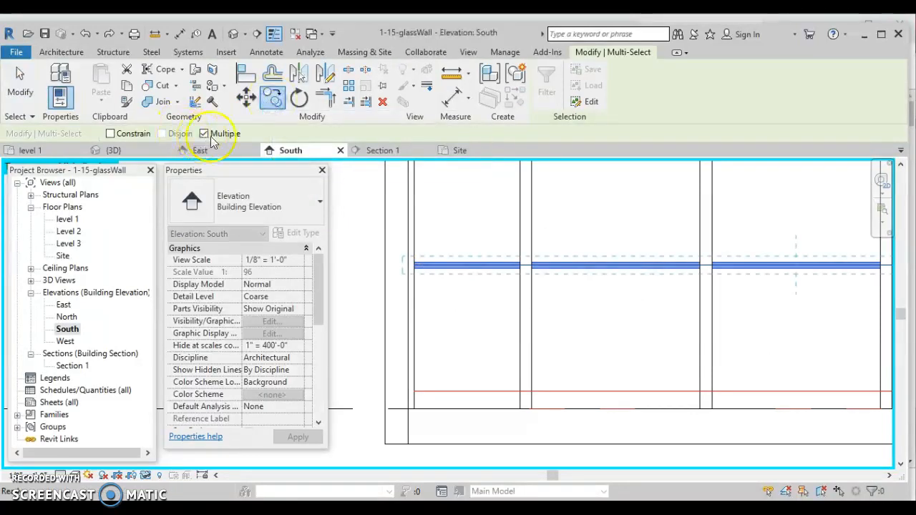
scroll(373, 385, up, 2)
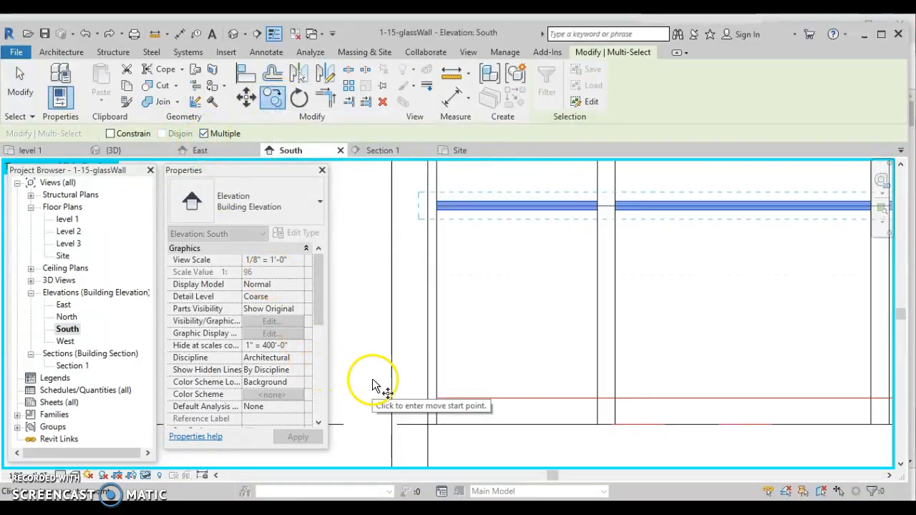
click(437, 398)
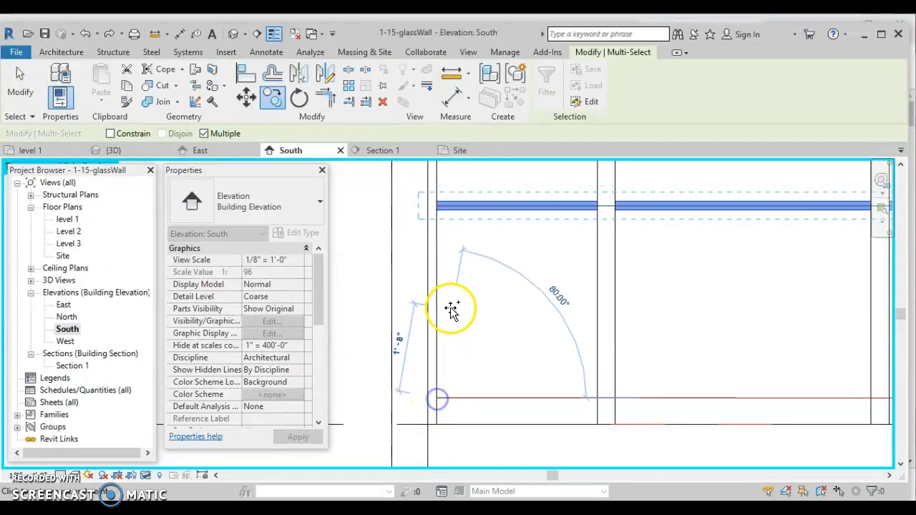
scroll(441, 272, up, 2)
middle_drag(440, 271, 443, 413)
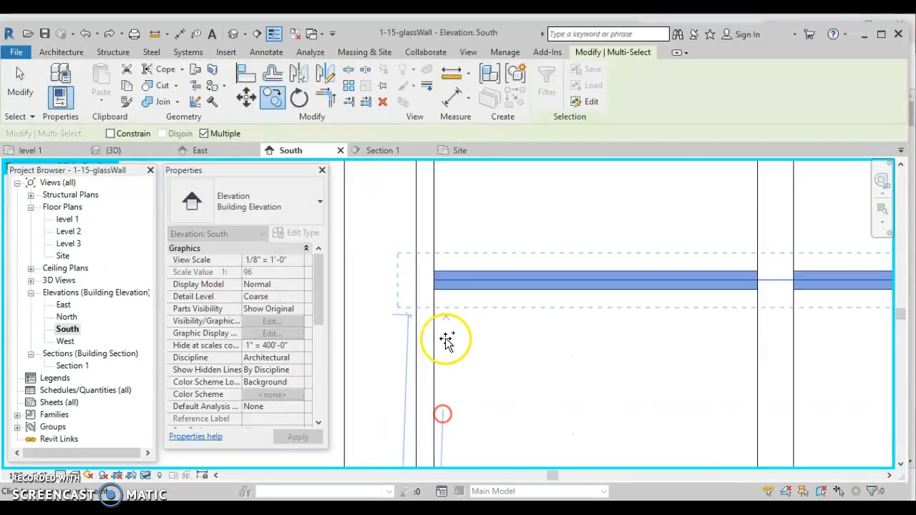
click(435, 270)
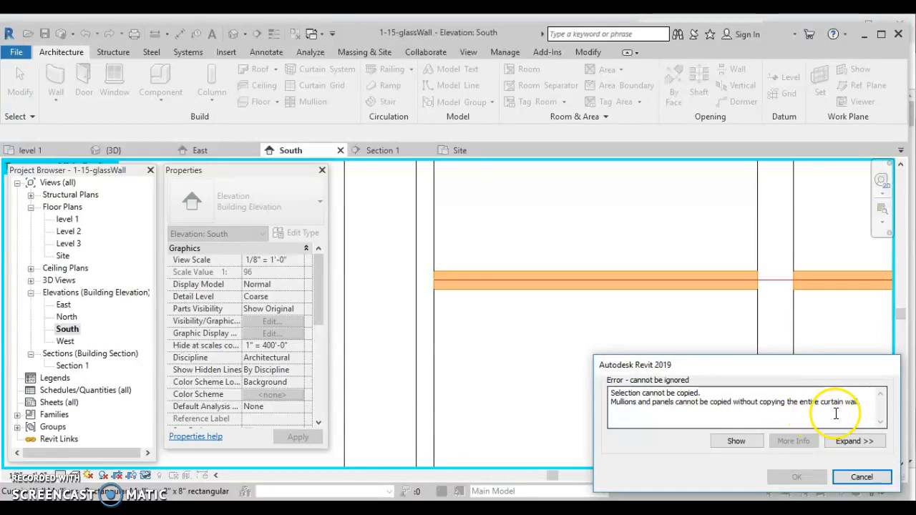
click(861, 477)
- Delete the horizontal mullion in the easternmost bay of the curtain wall, exposing the red detail line
scroll(503, 368, down, 2)
scroll(503, 369, down, 3)
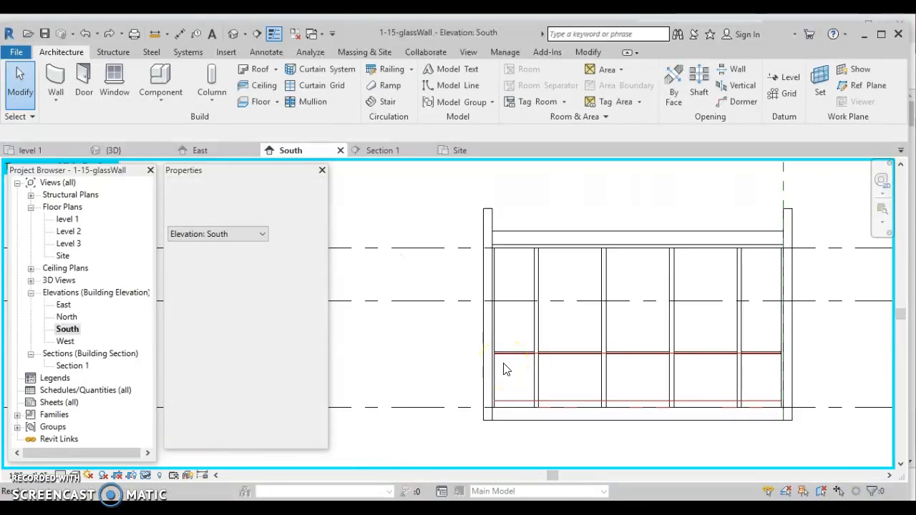
middle_drag(505, 371, 441, 365)
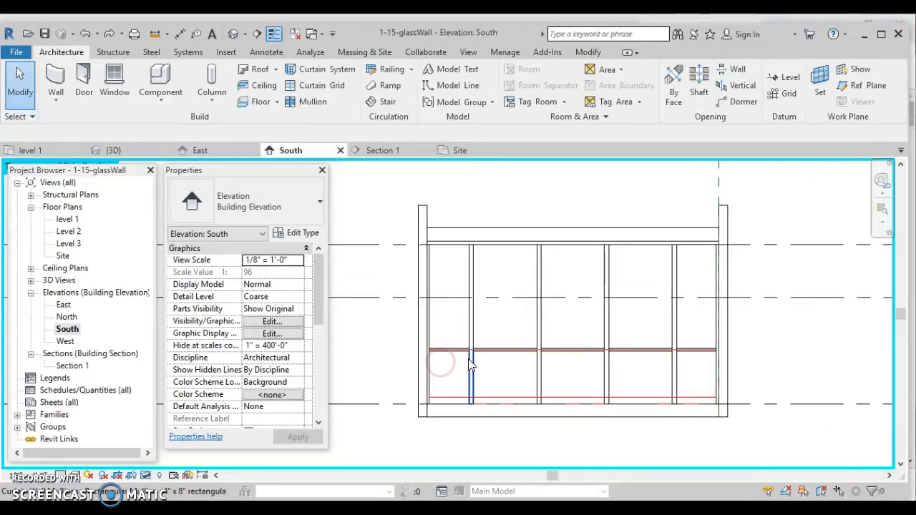
scroll(709, 351, up, 4)
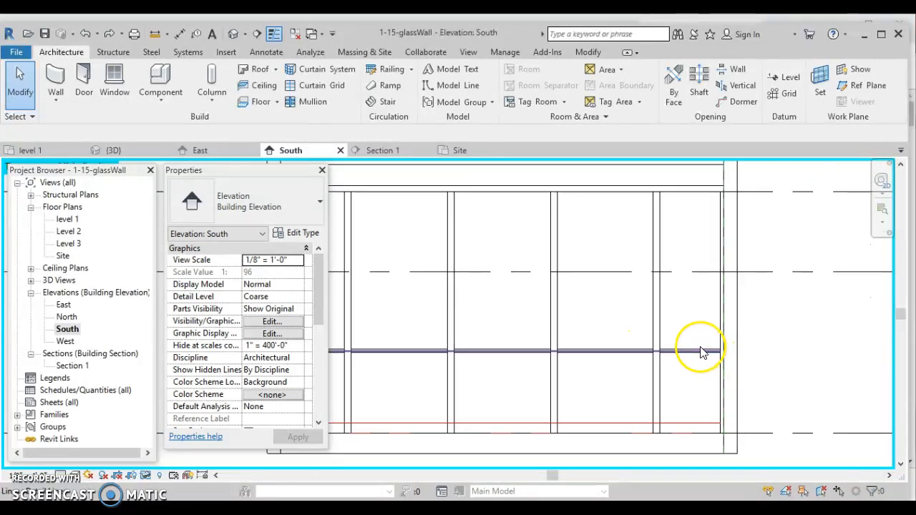
click(691, 356)
click(669, 369)
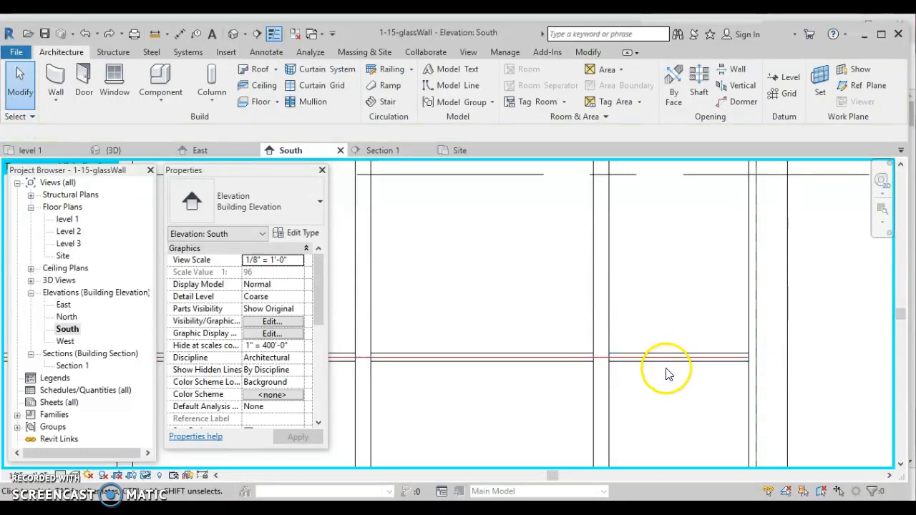
click(665, 366)
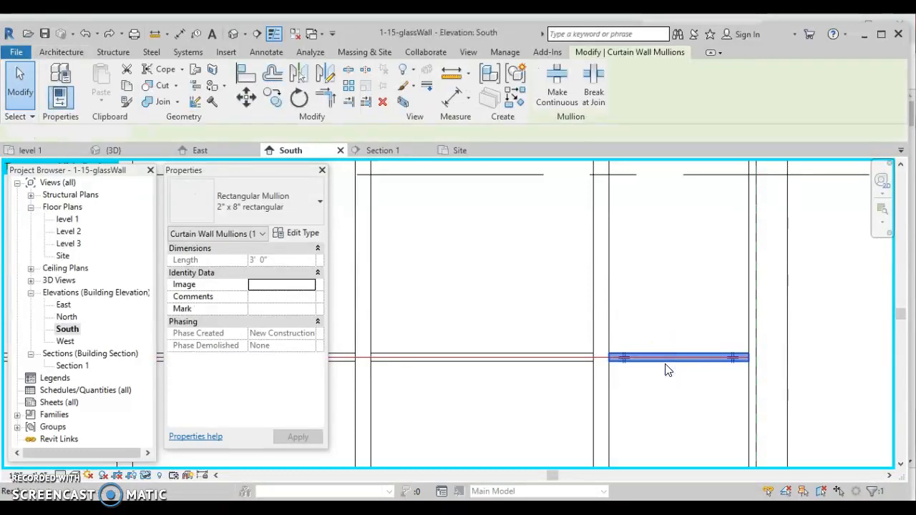
key(Delete)
- Offset copies of the red center line upward by 3' 7" twice, each from the previous line
click(662, 366)
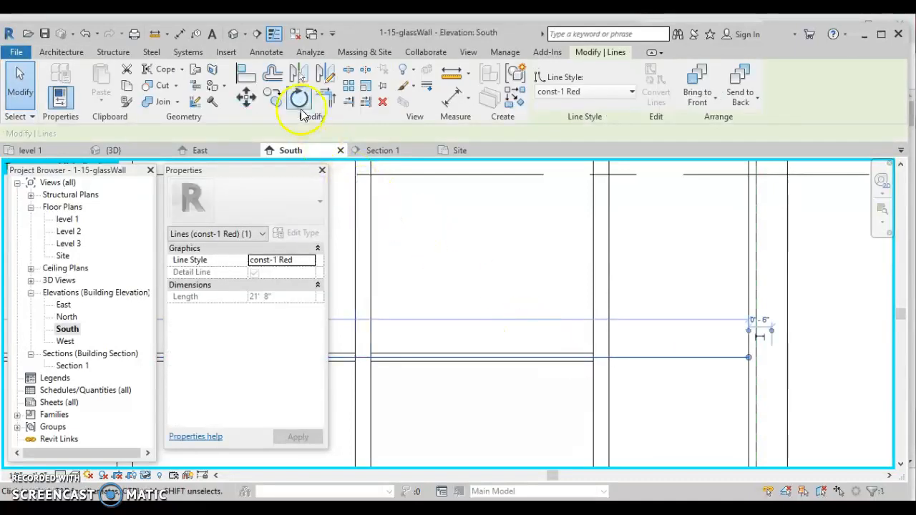
click(273, 77)
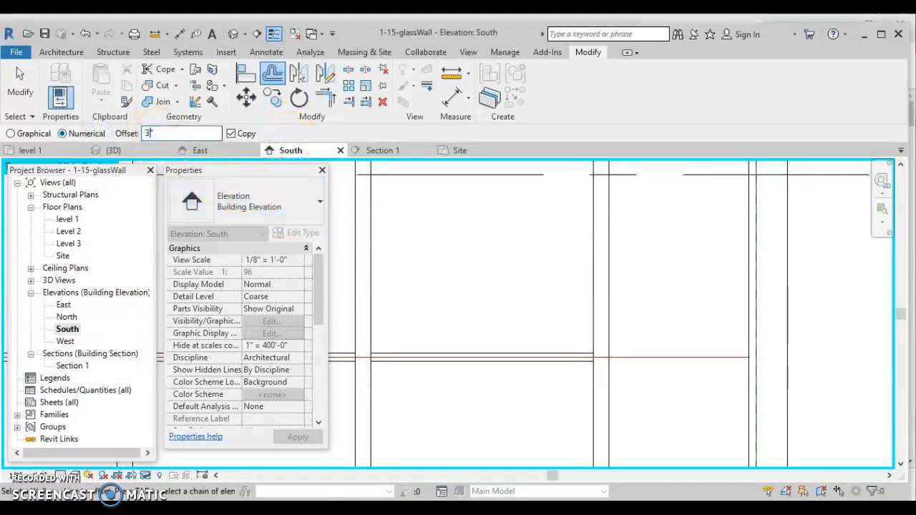
click(688, 354)
scroll(683, 343, down, 3)
middle_drag(686, 406, 680, 411)
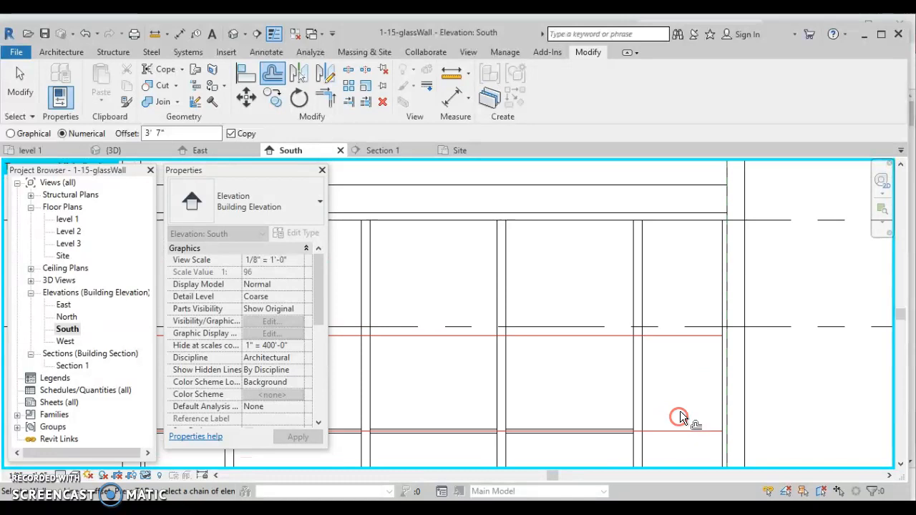
click(675, 335)
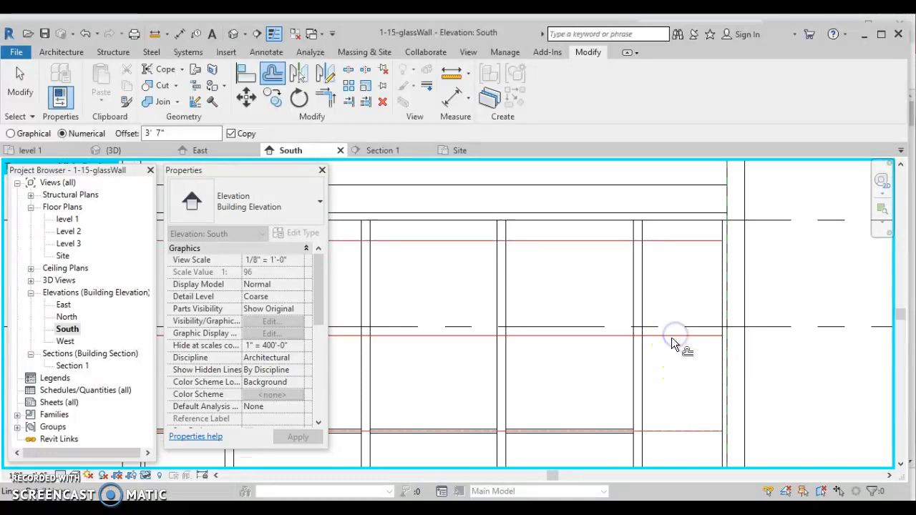
key(Escape)
- Place a horizontal curtain grid across all segments 3' 6" above the existing horizontal grid, near the middle red detail line
scroll(642, 344, down, 2)
scroll(643, 344, down, 1)
middle_drag(643, 343, 739, 328)
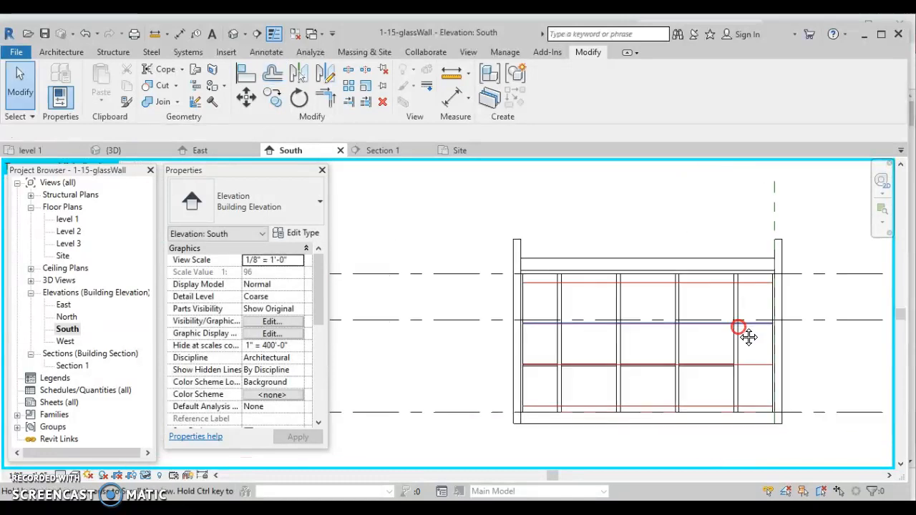
scroll(505, 328, up, 5)
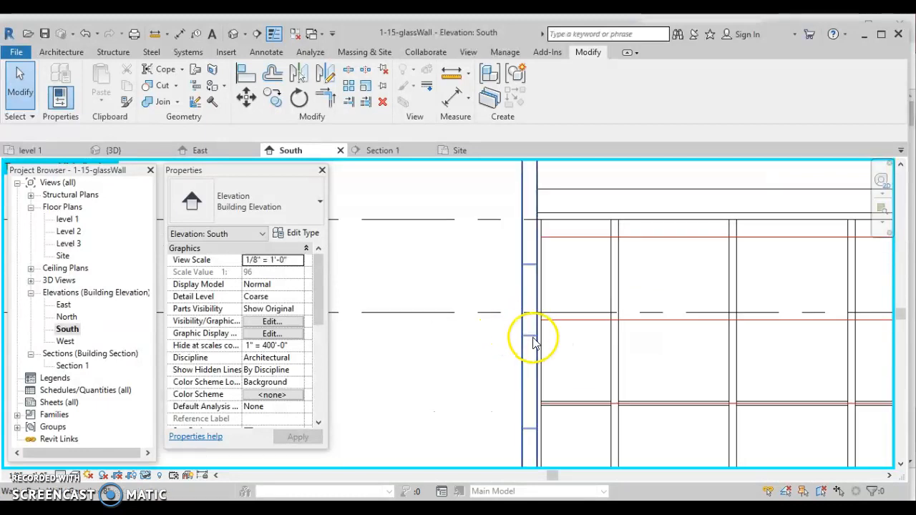
click(77, 53)
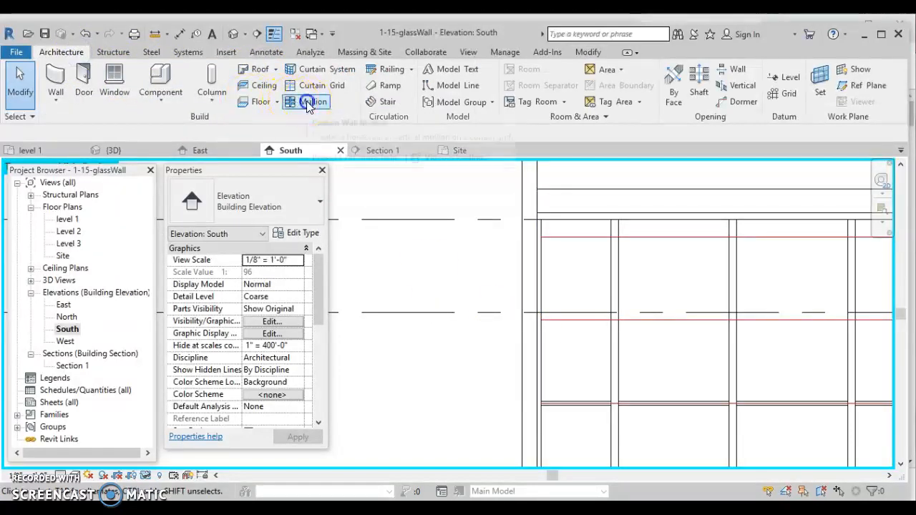
click(306, 101)
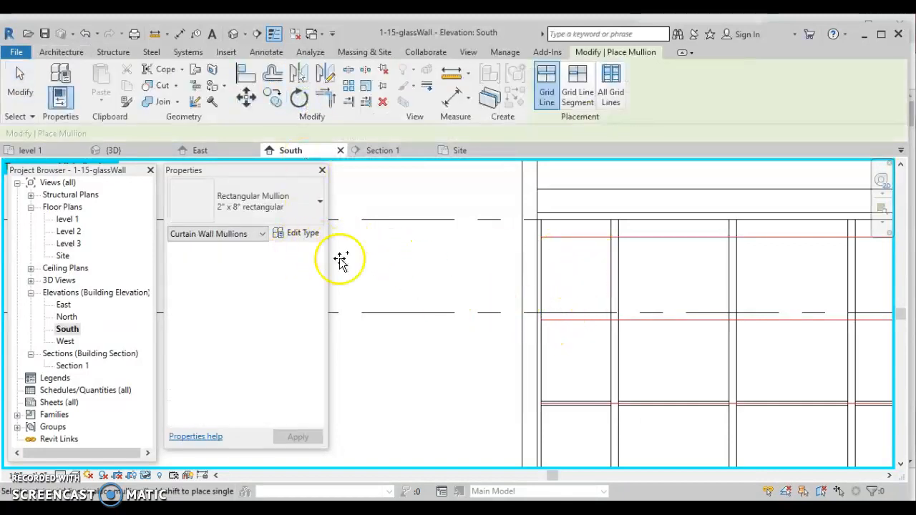
click(70, 52)
click(312, 84)
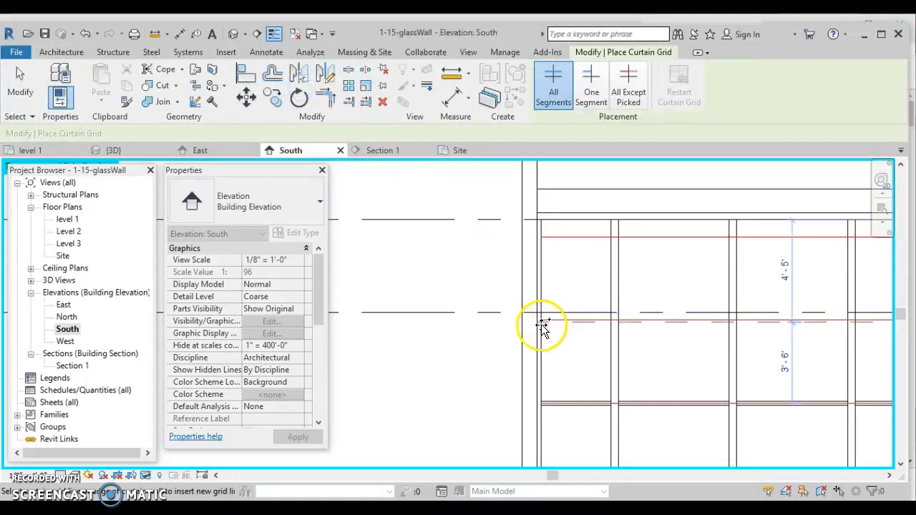
scroll(544, 324, up, 4)
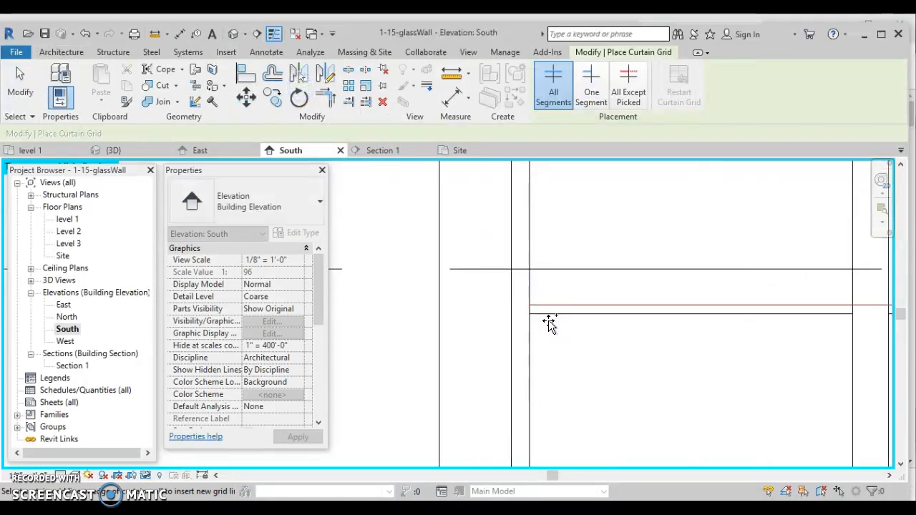
- Move the new horizontal curtain grid line up onto the middle red detail line
key(Escape)
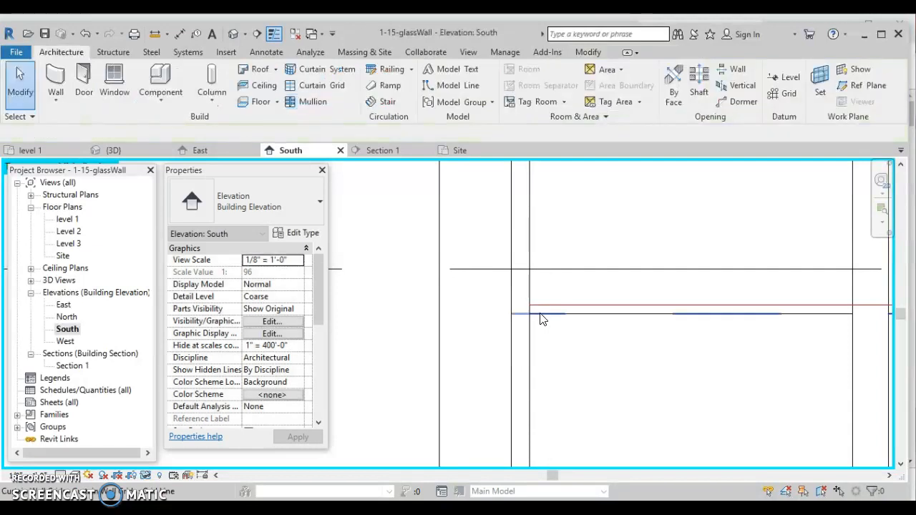
click(540, 313)
click(246, 98)
click(530, 315)
click(530, 306)
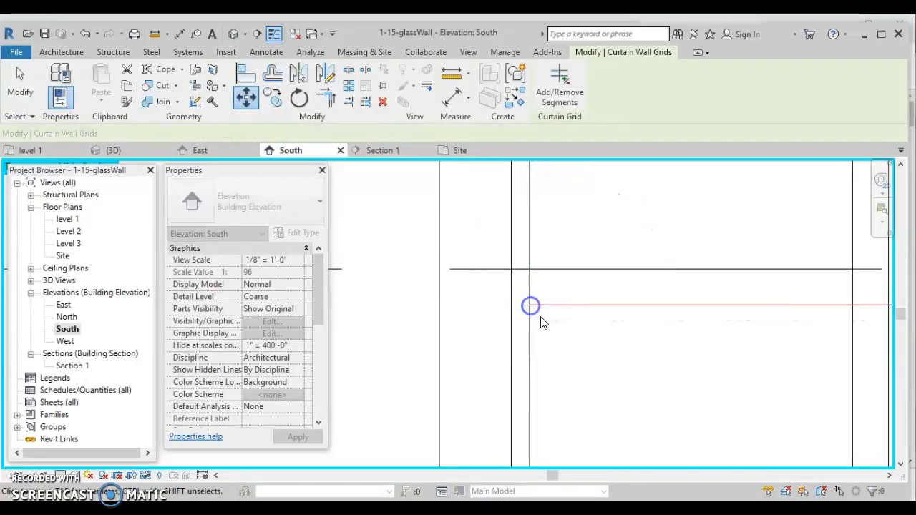
click(545, 334)
- Place a 2" x 8" rectangular mullion along the horizontal grid line aligned with the middle red detail line
scroll(424, 282, down, 2)
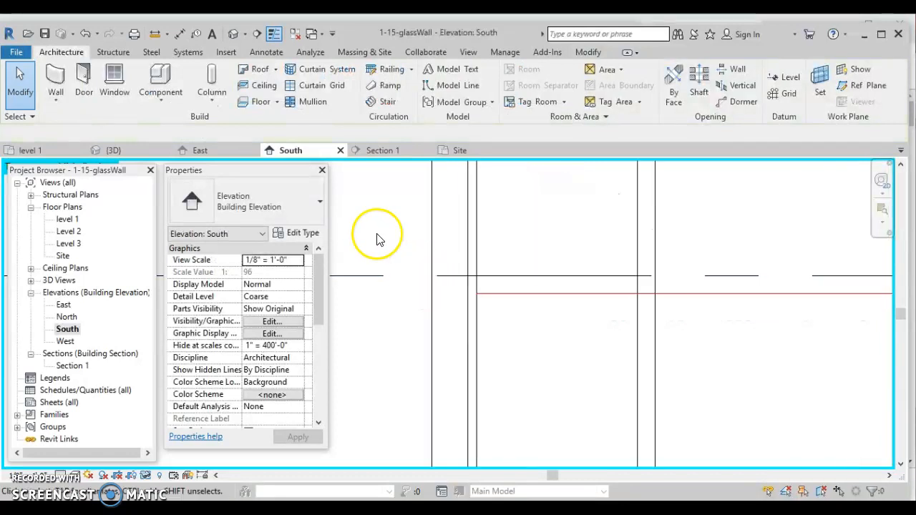
click(308, 103)
click(482, 298)
scroll(499, 312, down, 4)
middle_drag(517, 290, 484, 351)
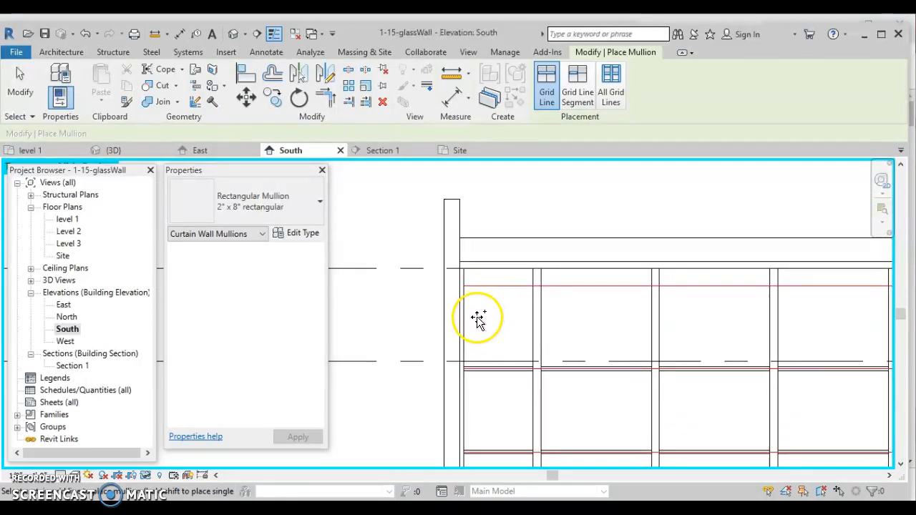
scroll(478, 315, up, 2)
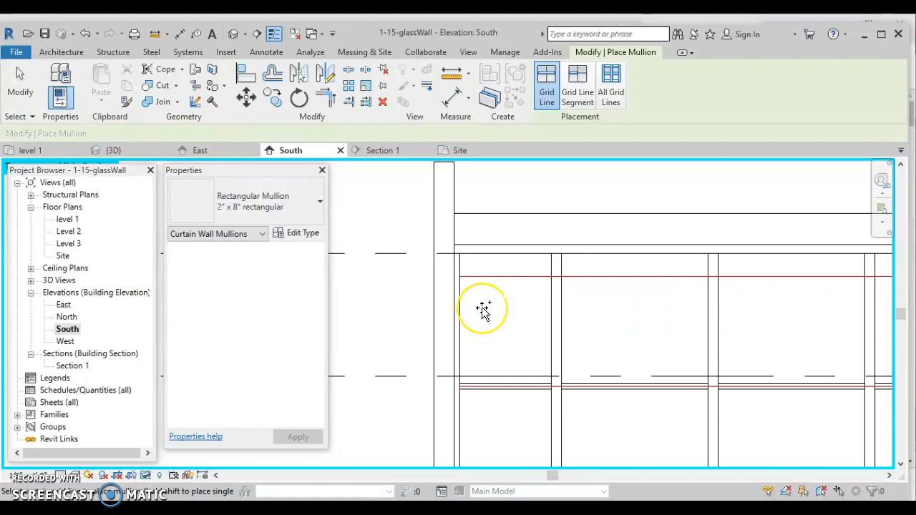
key(Escape)
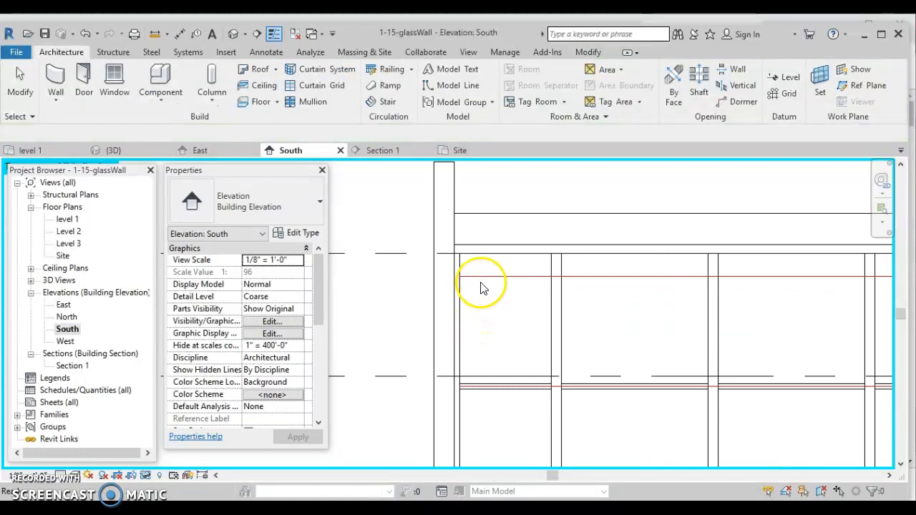
- Move the uppermost red detail line down by 1"
click(485, 277)
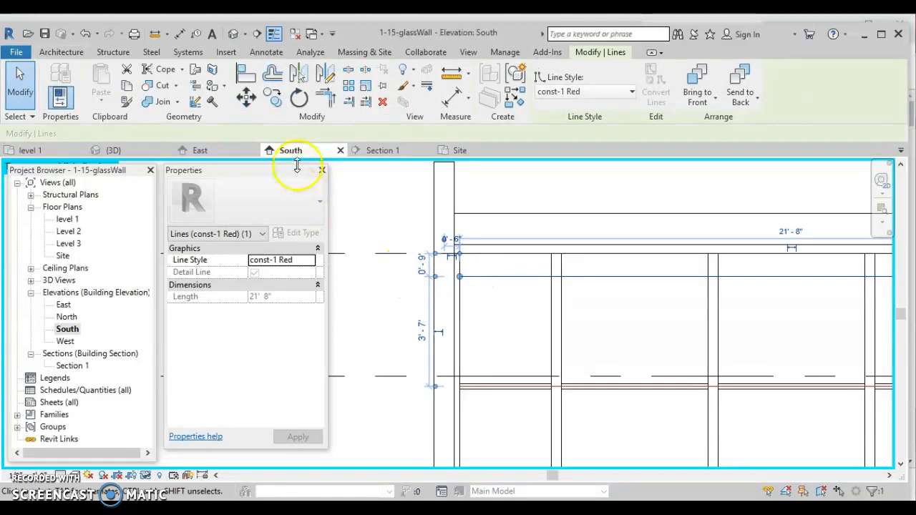
click(246, 96)
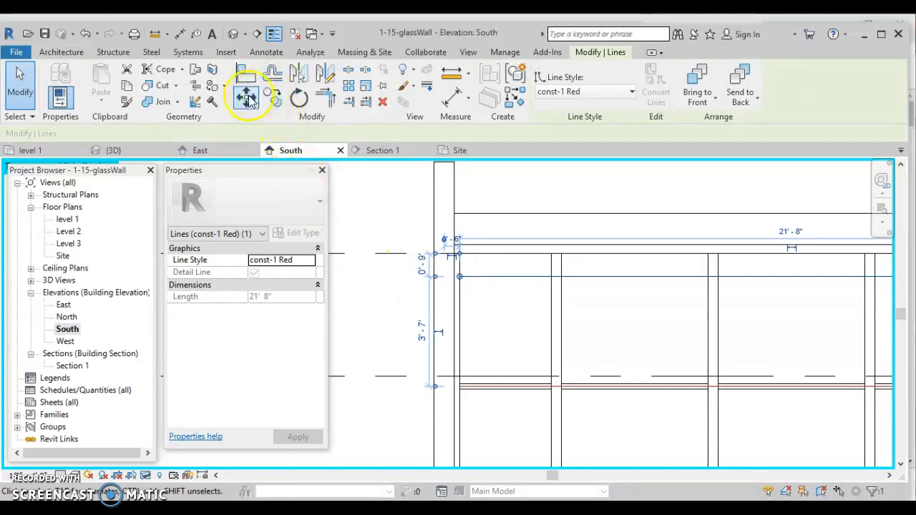
click(459, 279)
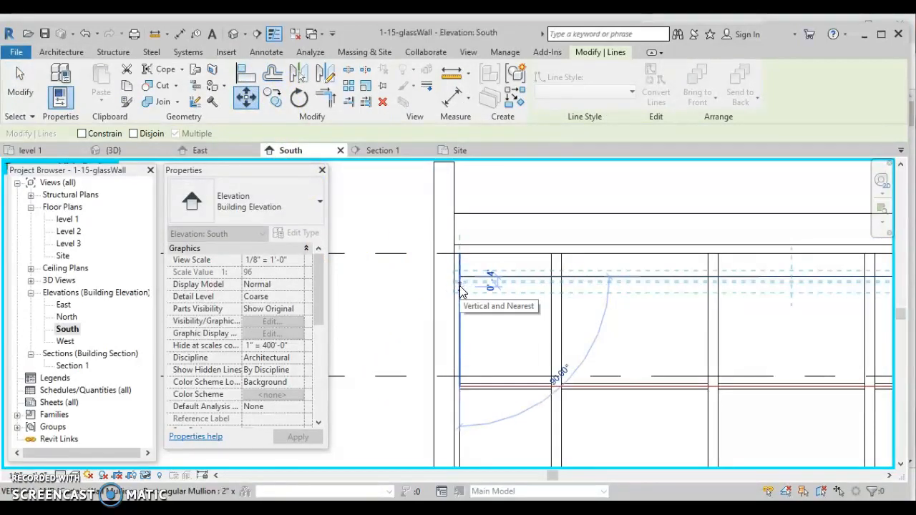
text(1")
key(Return)
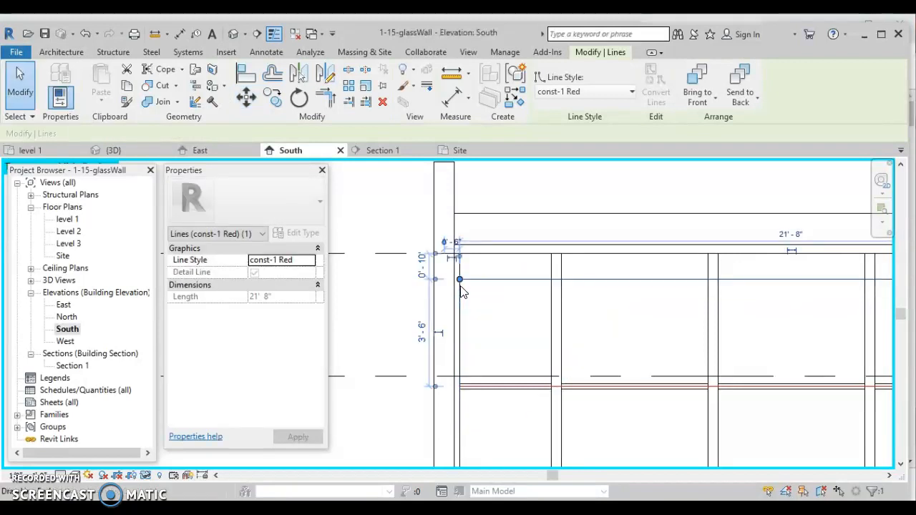
key(Escape)
scroll(474, 298, down, 1)
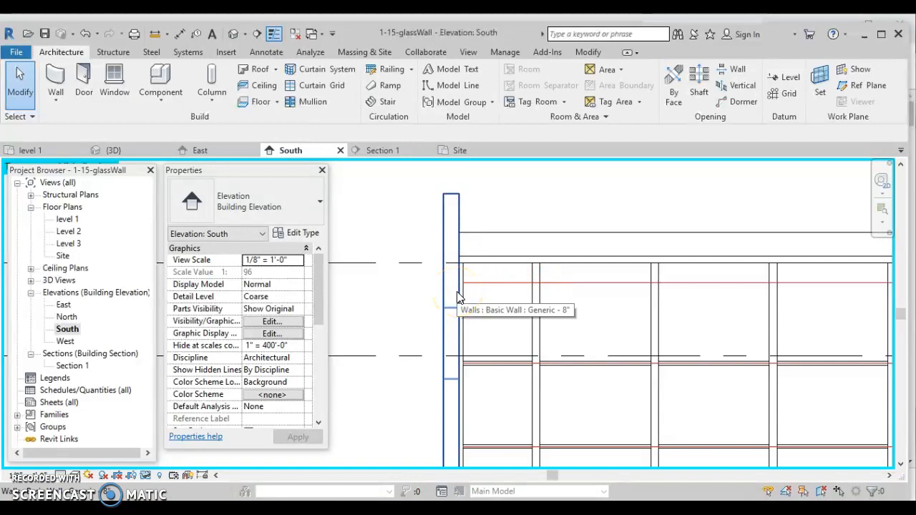
- Place a 6" x 8" rectangular 2 mullion along the curtain wall's top edge beneath the roof
click(485, 290)
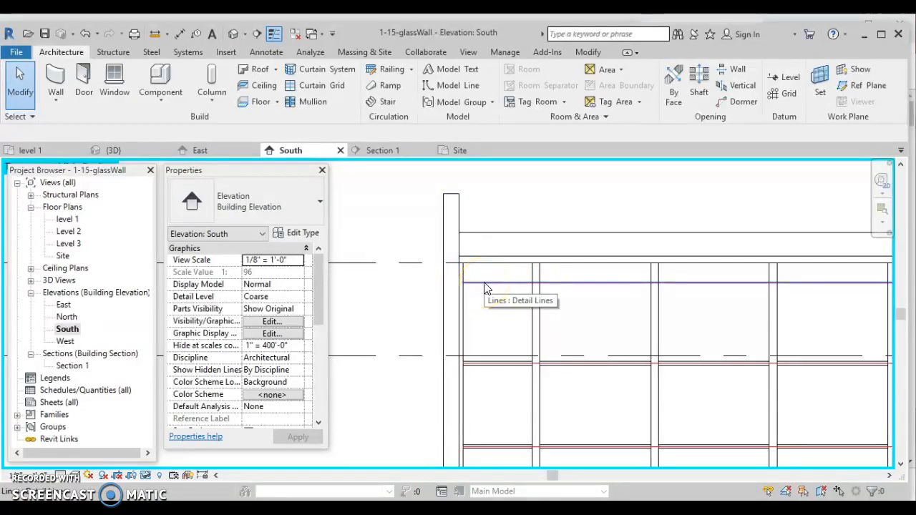
click(304, 104)
click(318, 208)
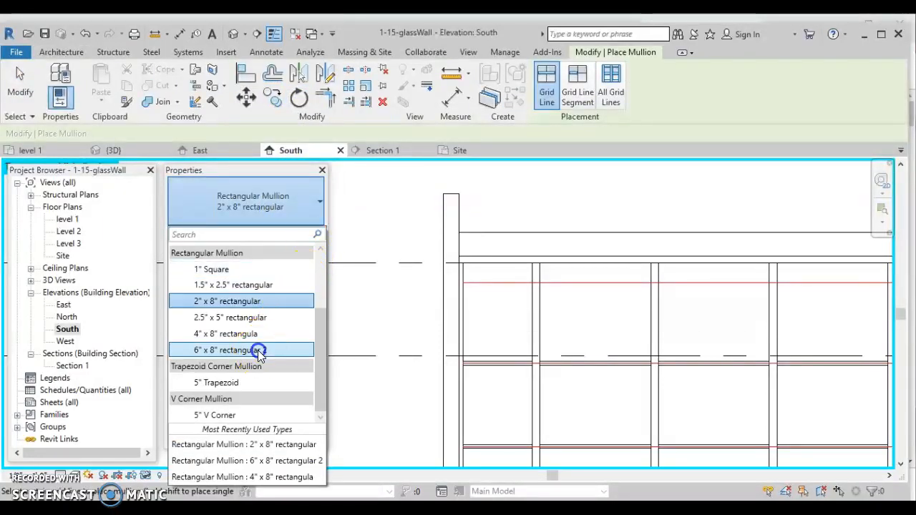
click(257, 350)
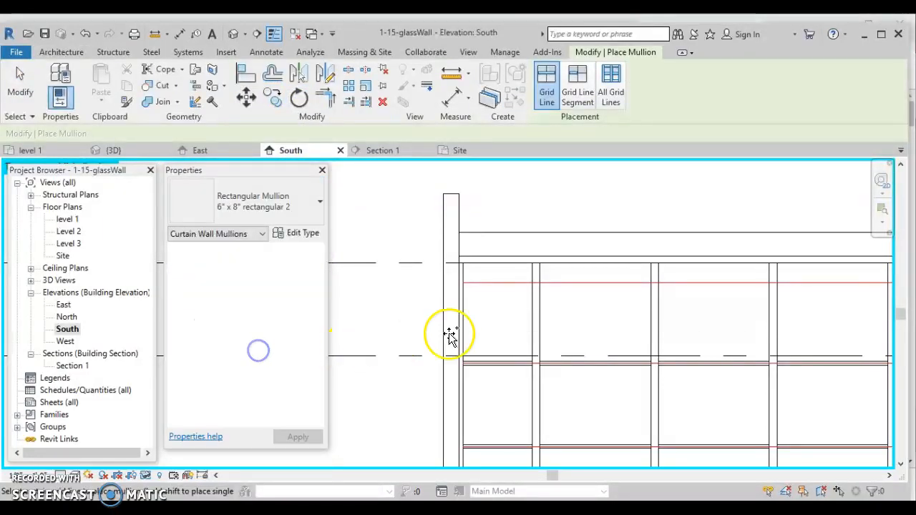
click(475, 266)
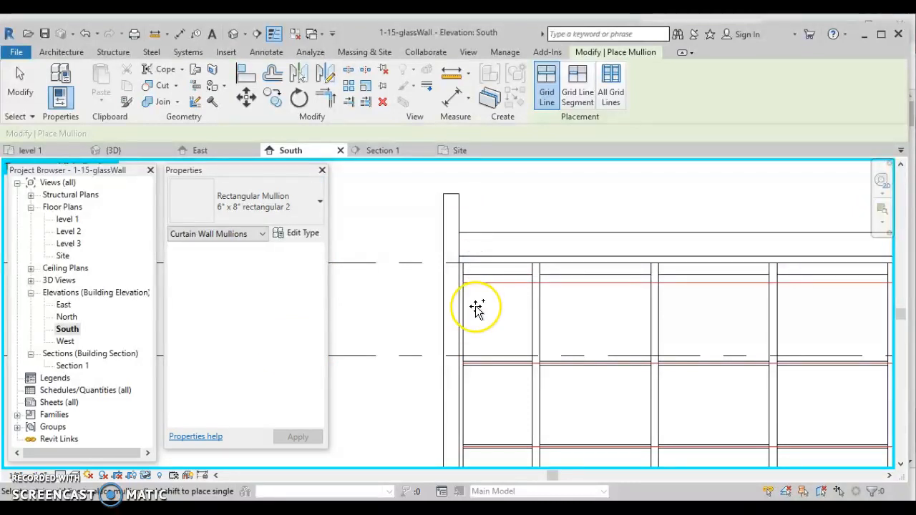
click(205, 353)
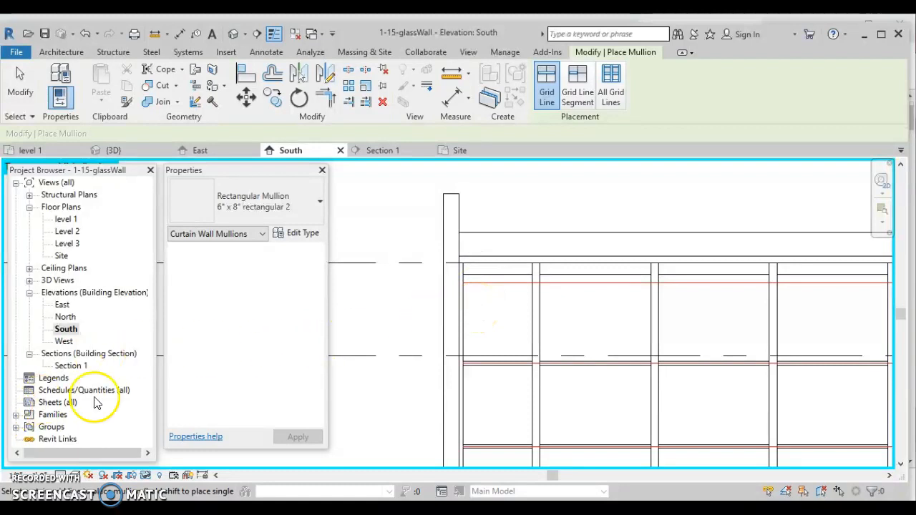
scroll(385, 351, down, 1)
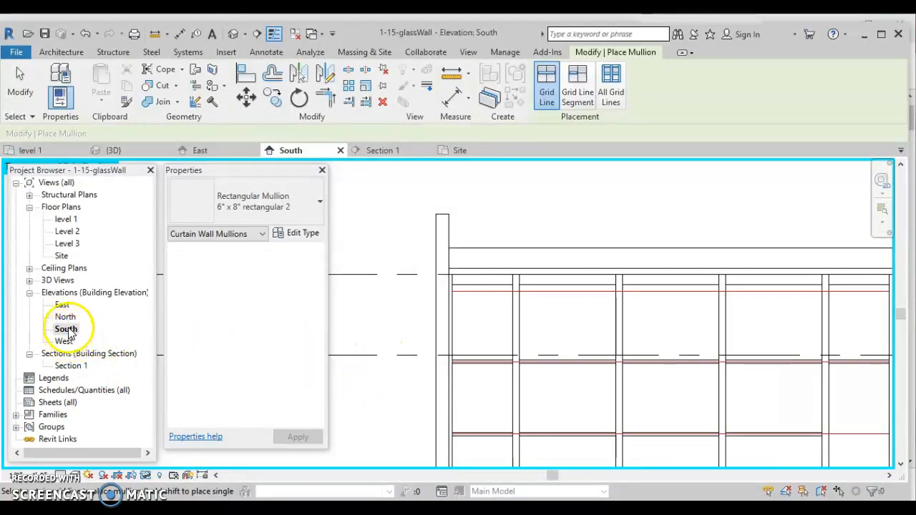
- Open Section 1 and examine how the curtain wall's top mullion meets the sloped roof
double_click(69, 365)
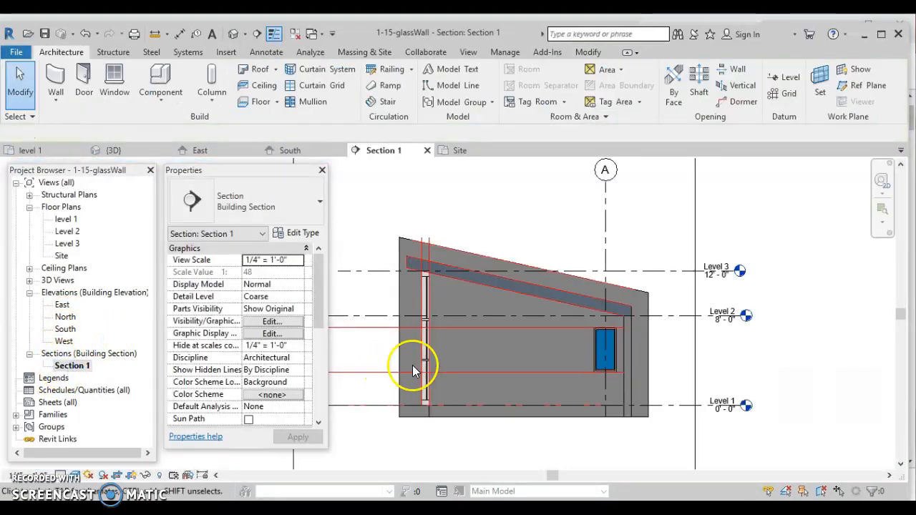
scroll(413, 279, up, 2)
scroll(421, 274, up, 2)
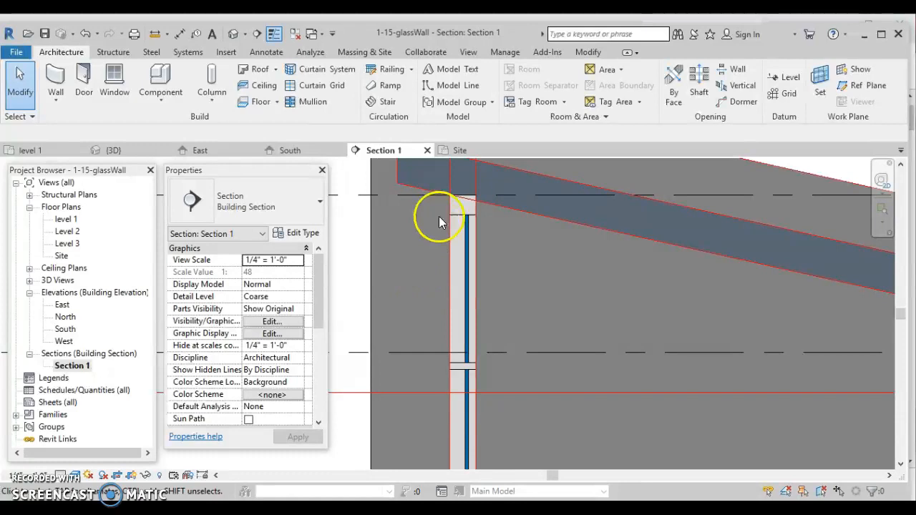
scroll(439, 216, up, 1)
click(465, 211)
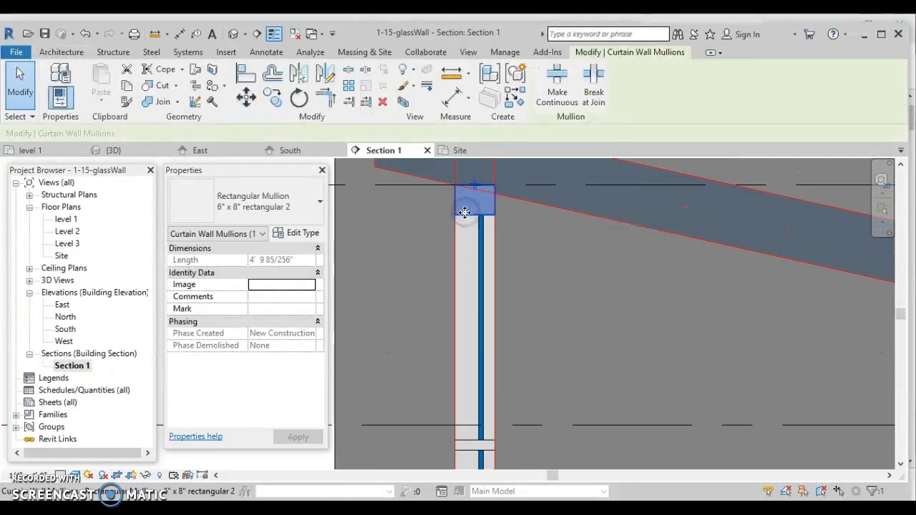
scroll(458, 360, down, 2)
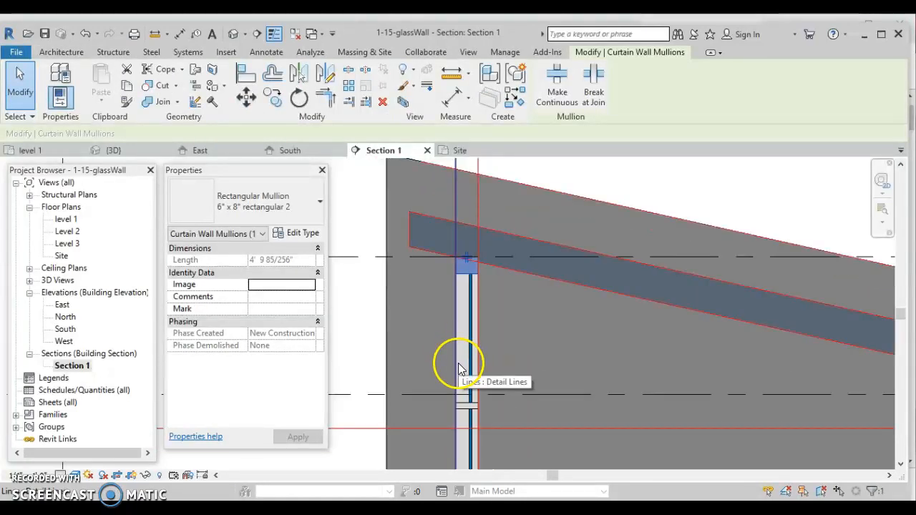
scroll(452, 365, down, 2)
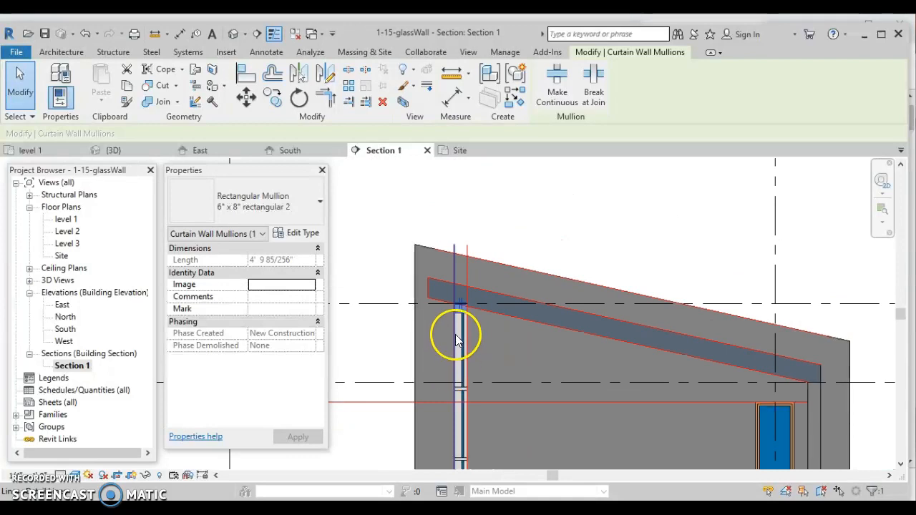
scroll(455, 335, up, 1)
middle_drag(465, 318, 476, 277)
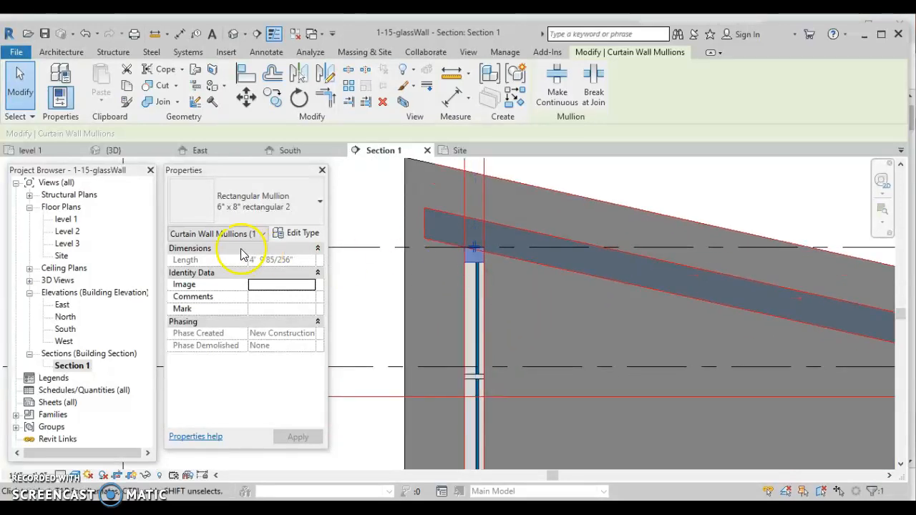
- Review the type properties of the top 6" x 8" rectangular 2 mullion without changing them
click(295, 234)
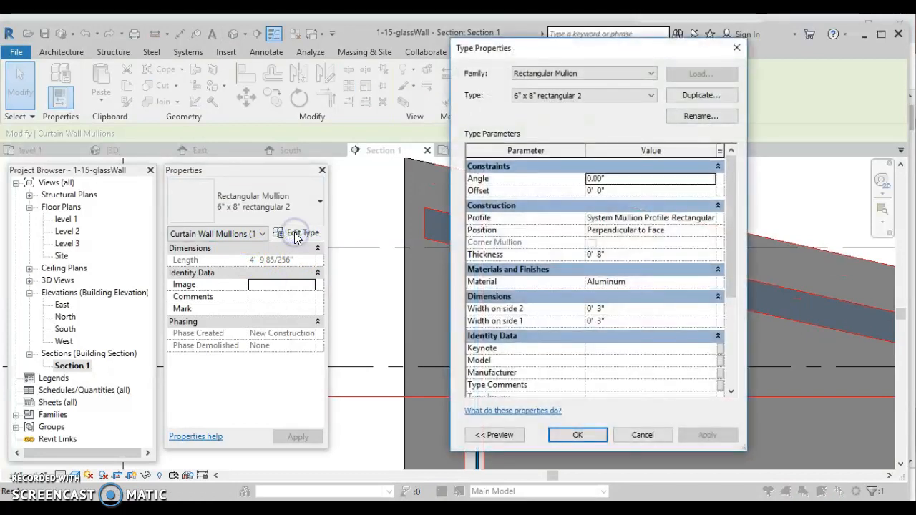
click(737, 49)
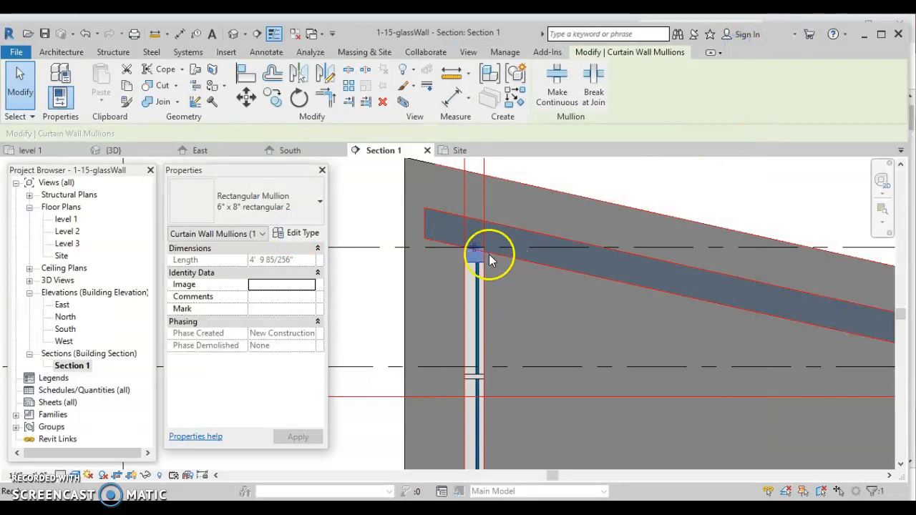
scroll(479, 276, down, 5)
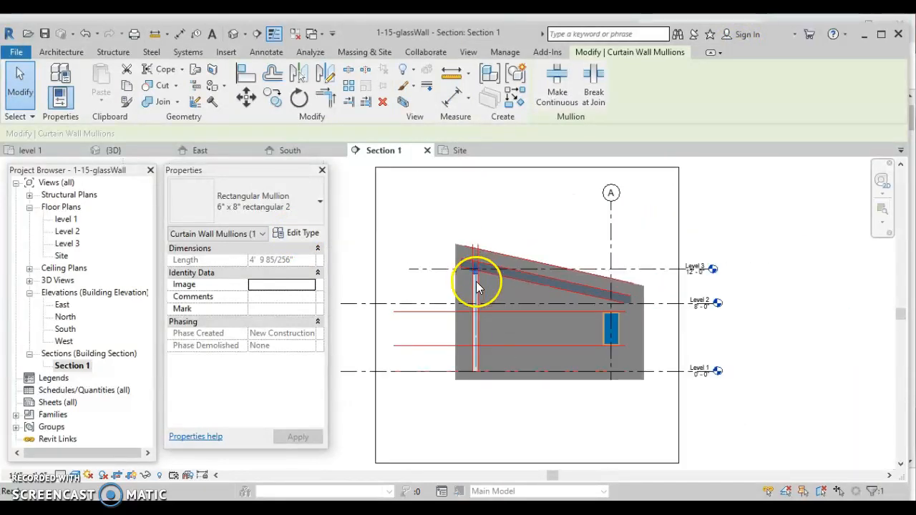
- Open the 3D view to examine the glass wall and its mullions beneath the roof
click(234, 34)
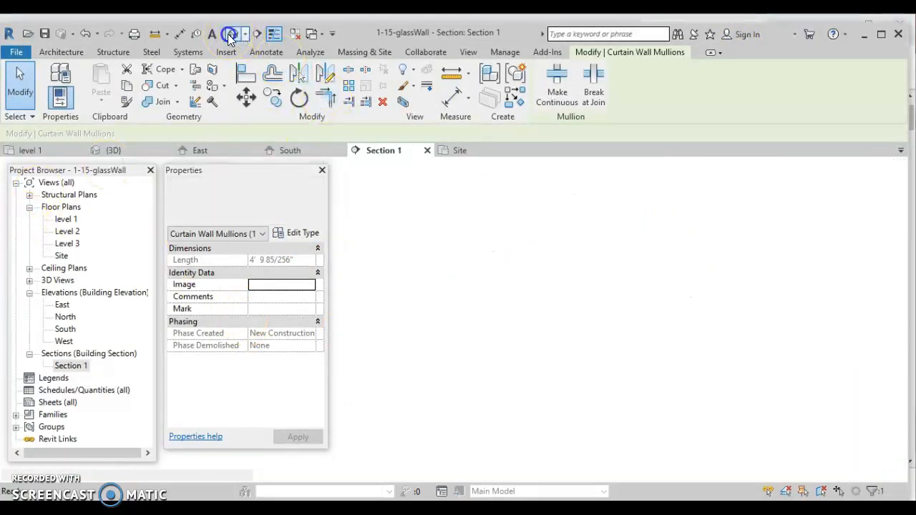
scroll(552, 431, up, 3)
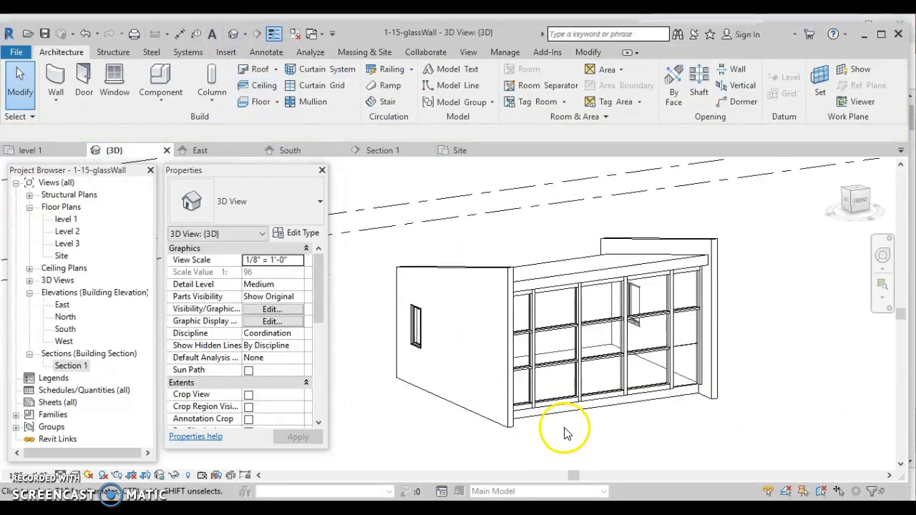